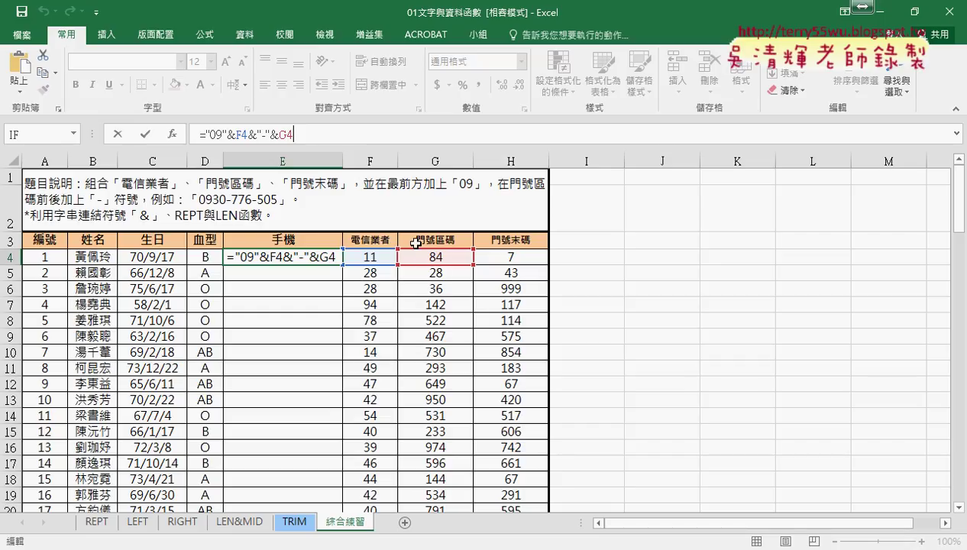
# Replace the trailing G4 in E4's formula with REPT("0",3-LEN(G4)), so E4 shows 0911-0.
pyautogui.moveTo(278, 135); pyautogui.dragTo(309, 132)
pyautogui.press('BackSpace')
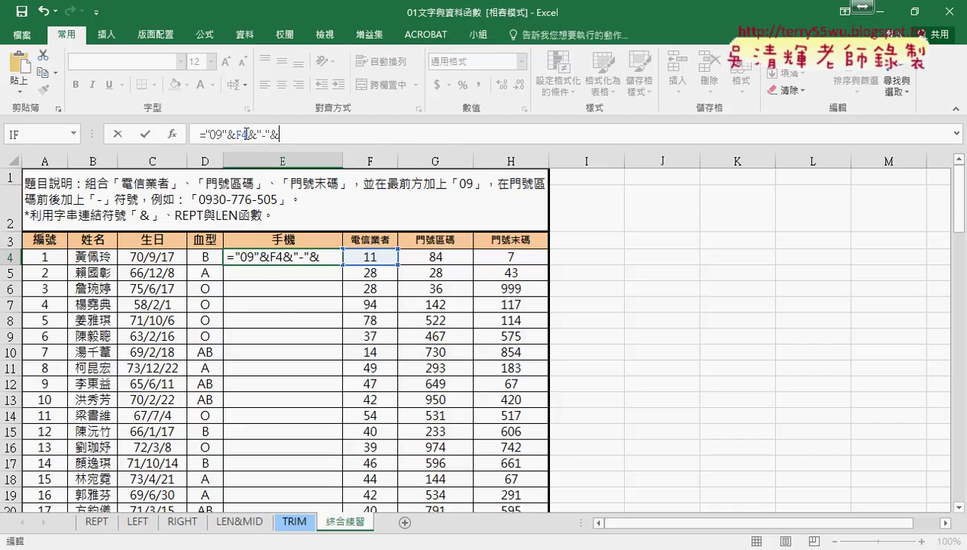
pyautogui.write('re')
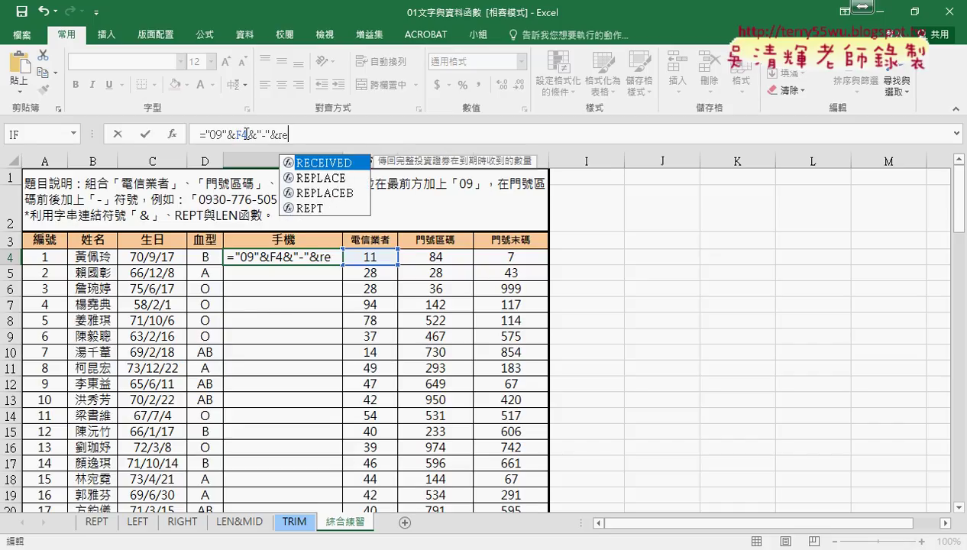
pyautogui.doubleClick(307, 208)
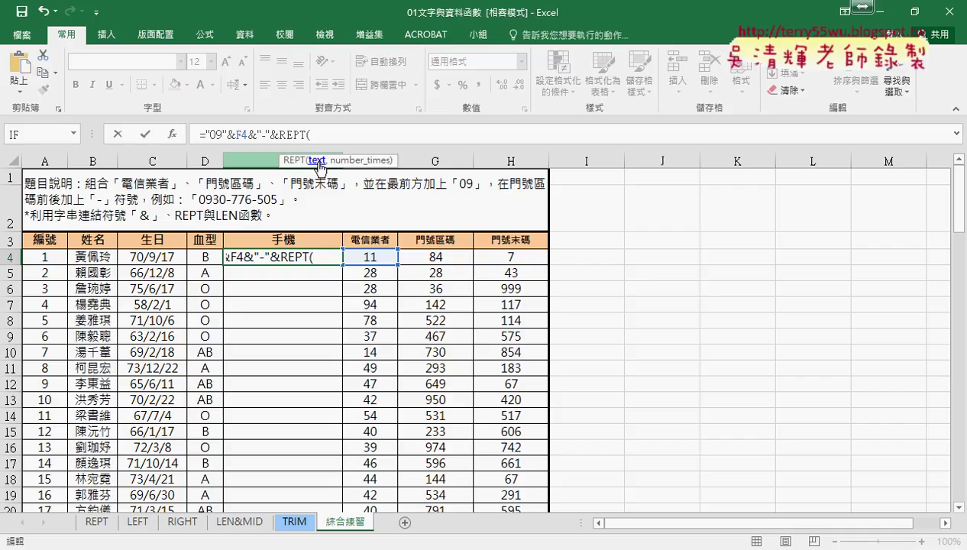
pyautogui.write('"0')
pyautogui.write('"')
pyautogui.write(',')
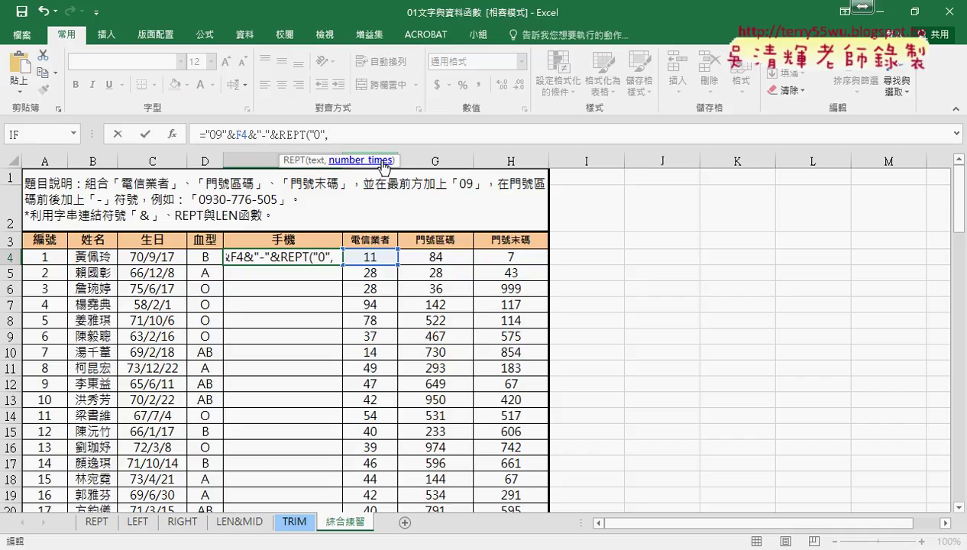
pyautogui.write('3')
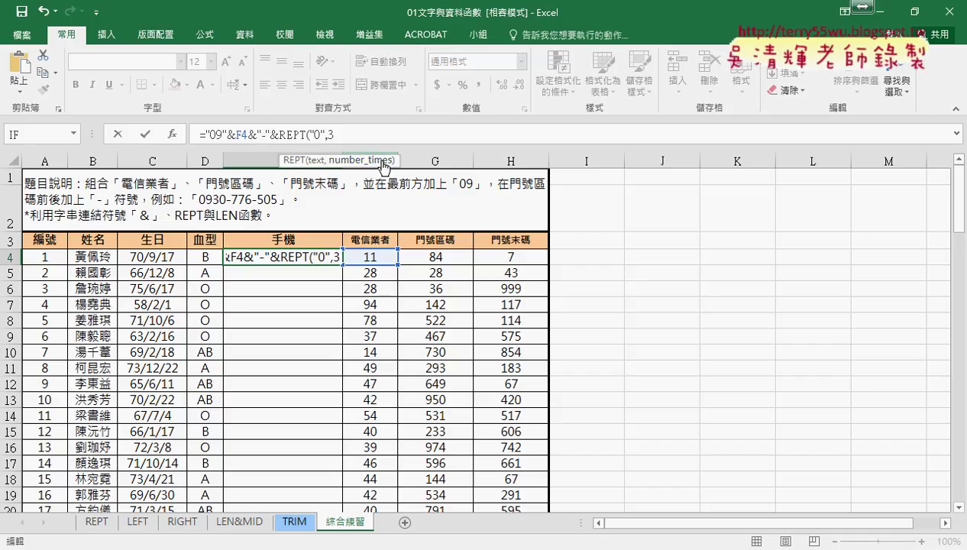
pyautogui.write('-')
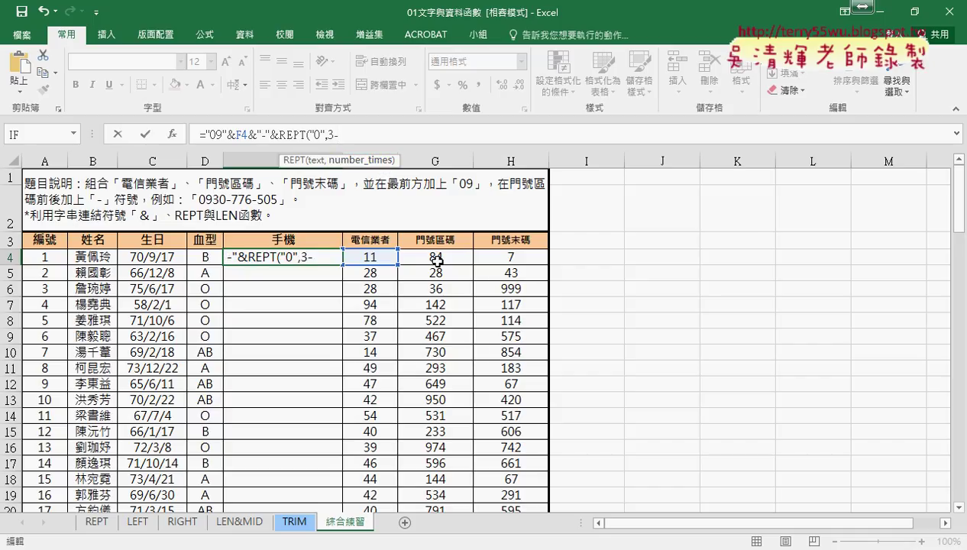
pyautogui.write('len')
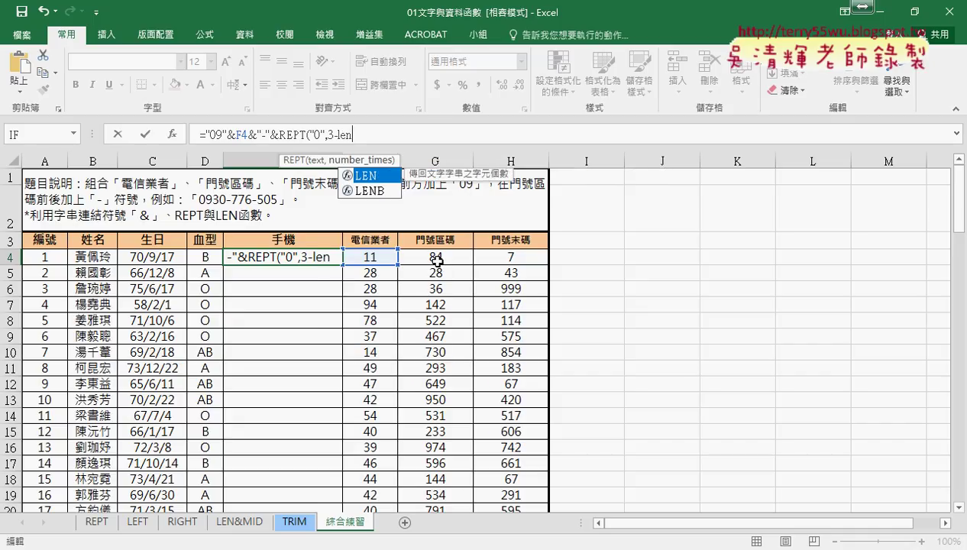
pyautogui.write('(')
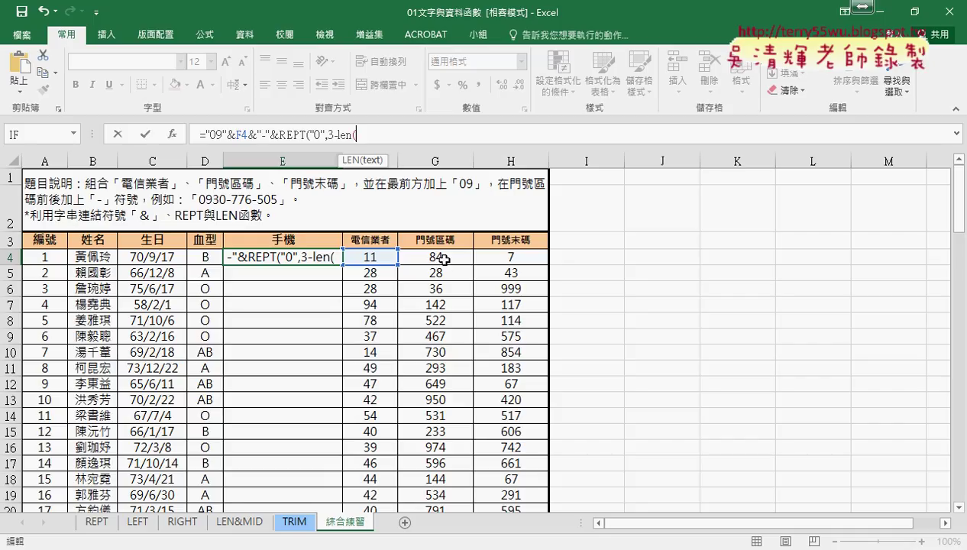
pyautogui.click(443, 260)
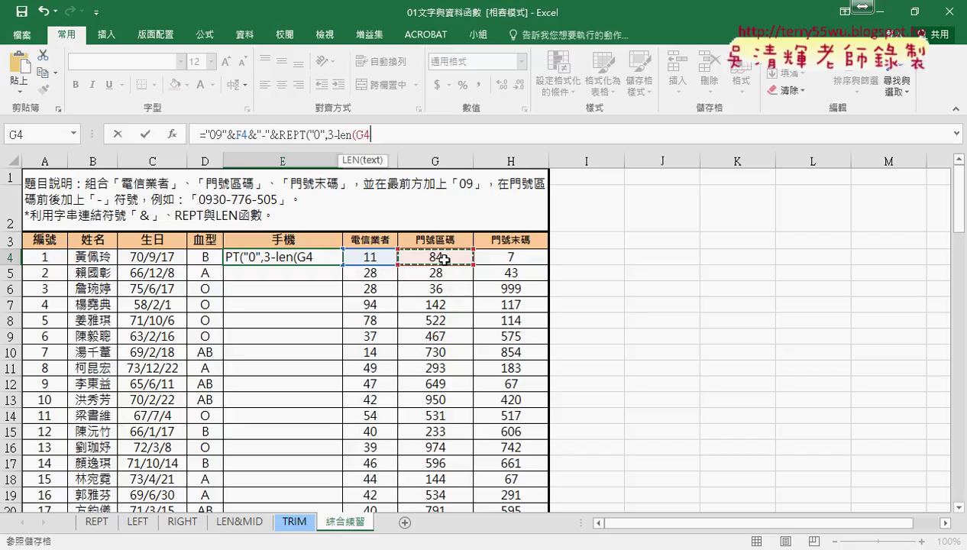
pyautogui.write(')')
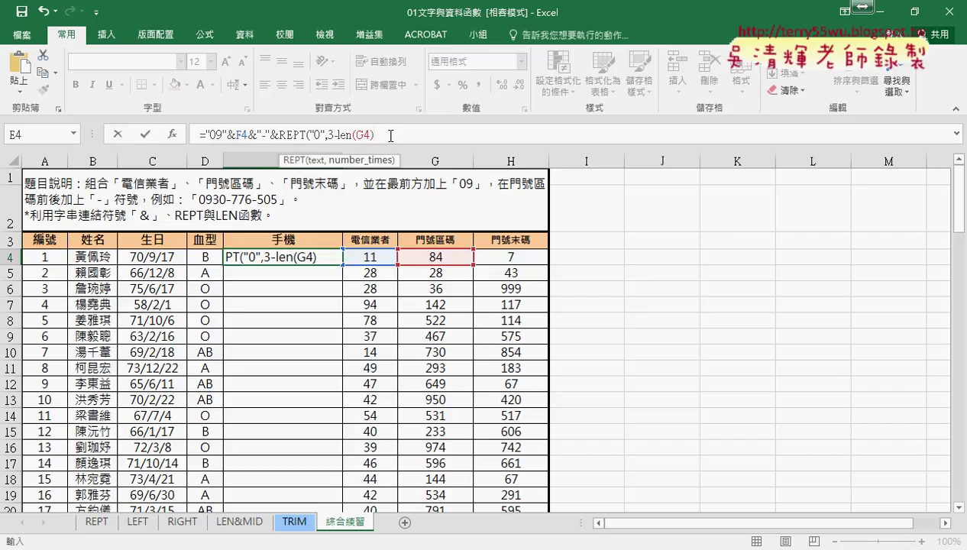
pyautogui.write(')')
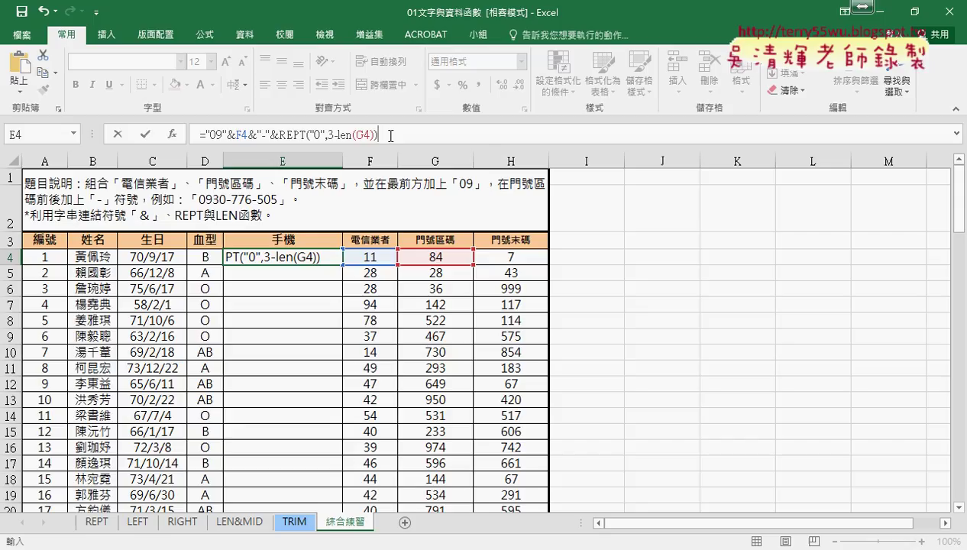
pyautogui.click(146, 135)
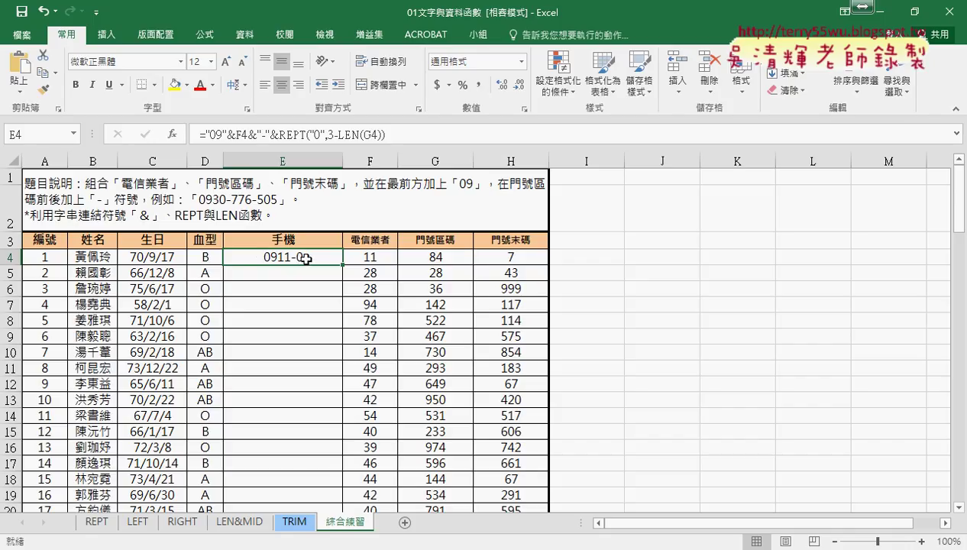
# Add &G4 after the REPT zero padding at the end of E4's formula.
pyautogui.click(415, 132)
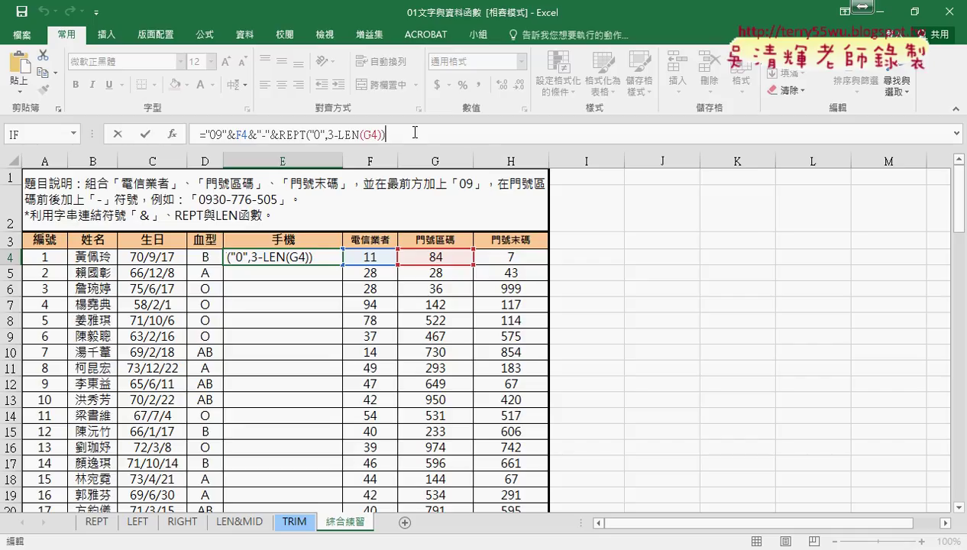
pyautogui.write('&')
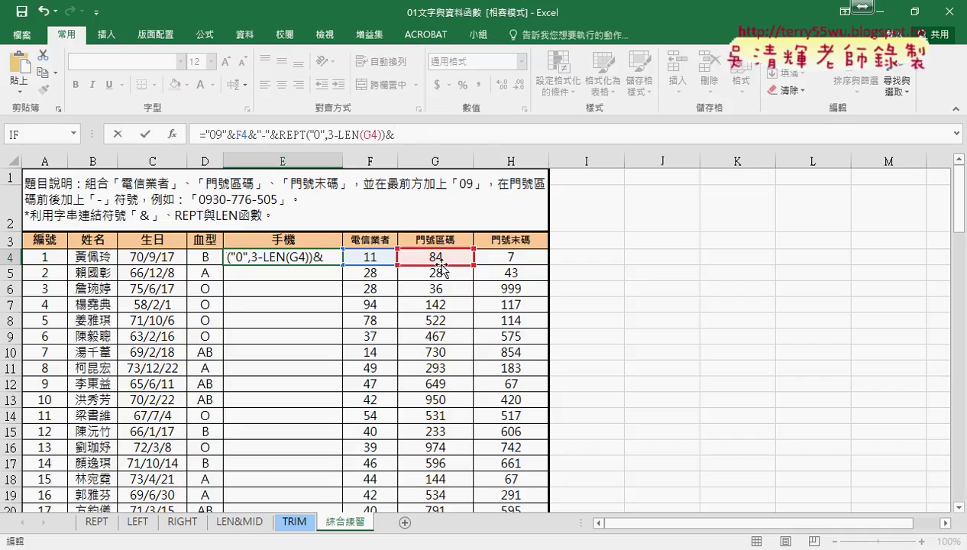
pyautogui.click(440, 260)
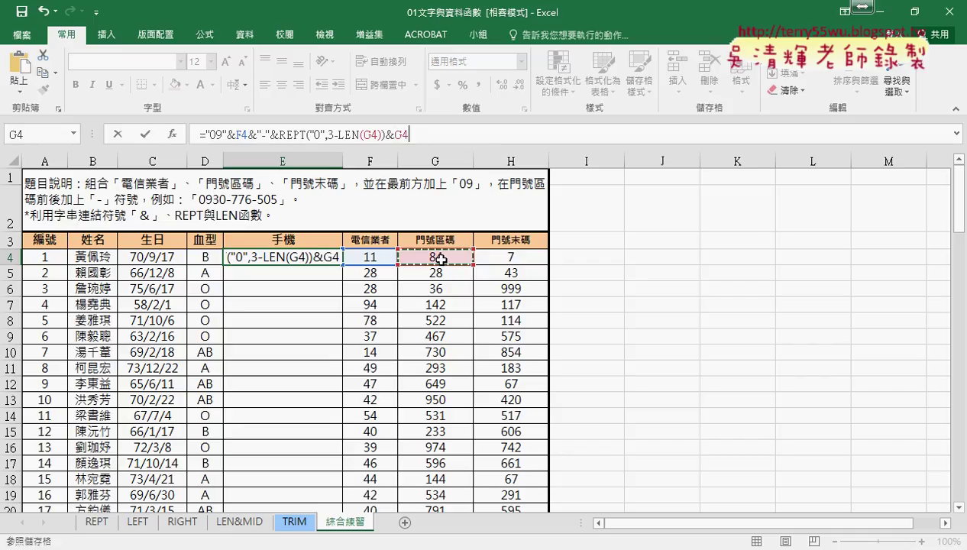
pyautogui.click(146, 135)
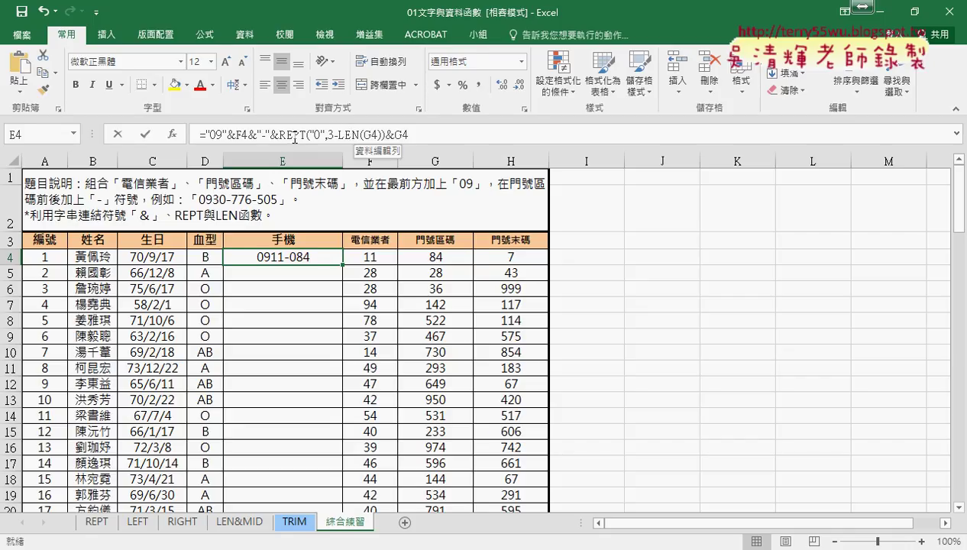
pyautogui.moveTo(309, 135); pyautogui.dragTo(327, 133)
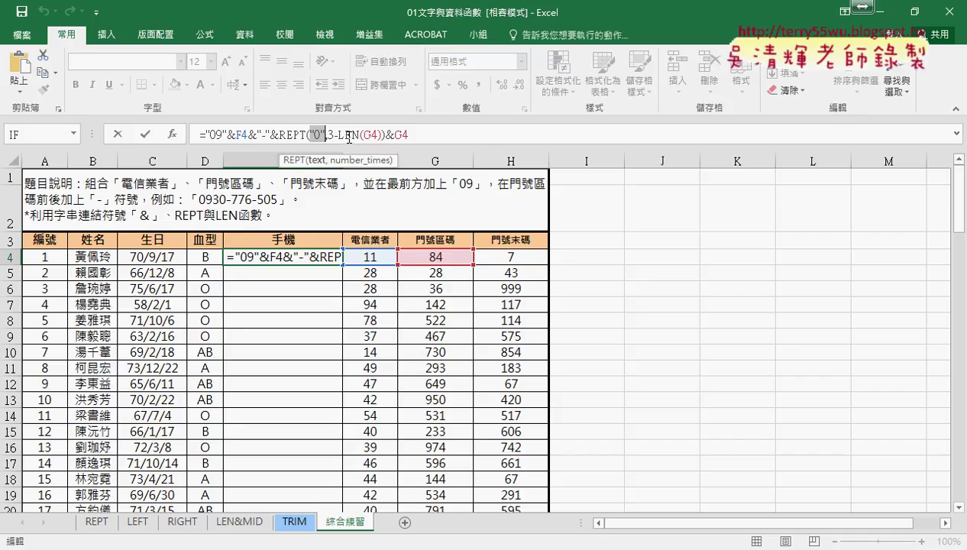
pyautogui.click(327, 134)
pyautogui.write(',')
pyautogui.moveTo(328, 134); pyautogui.dragTo(382, 136)
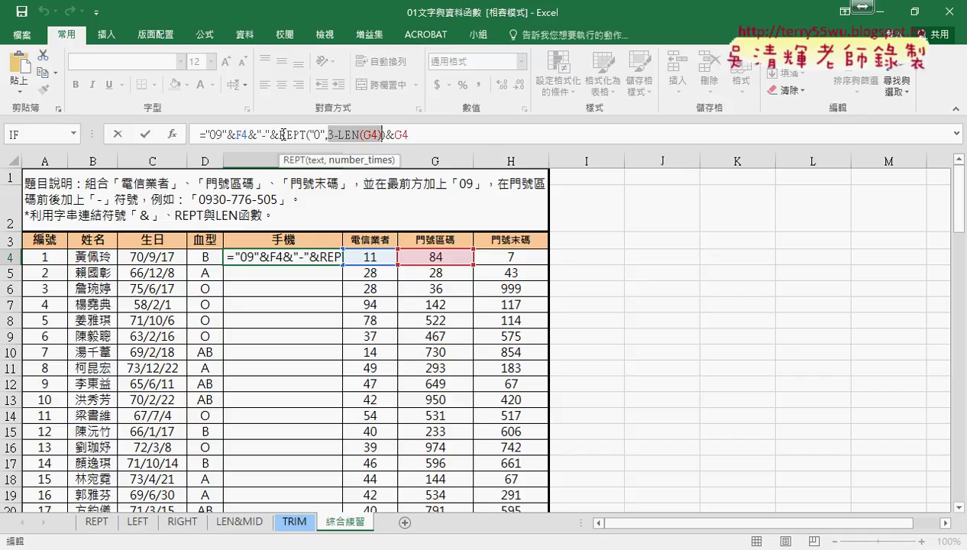
pyautogui.click(415, 131)
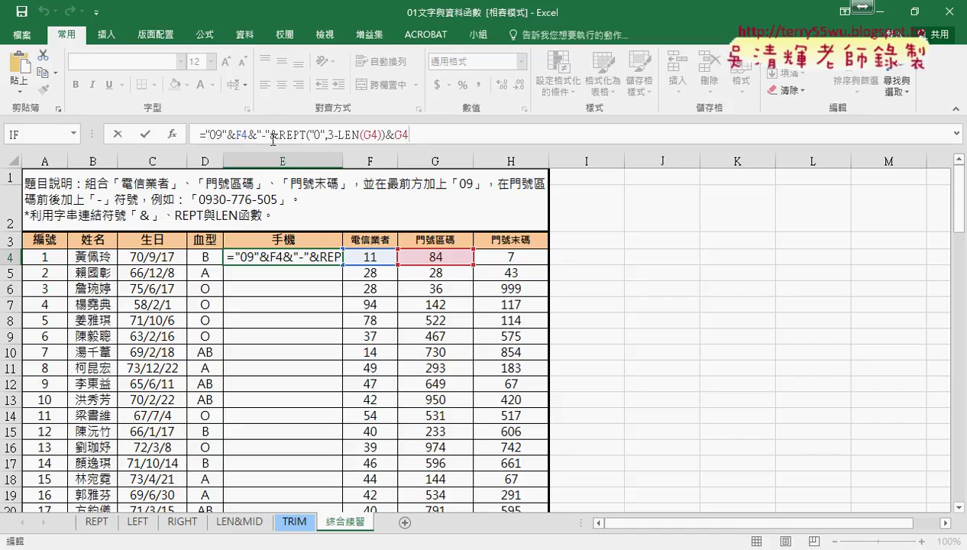
pyautogui.moveTo(248, 135); pyautogui.dragTo(418, 135)
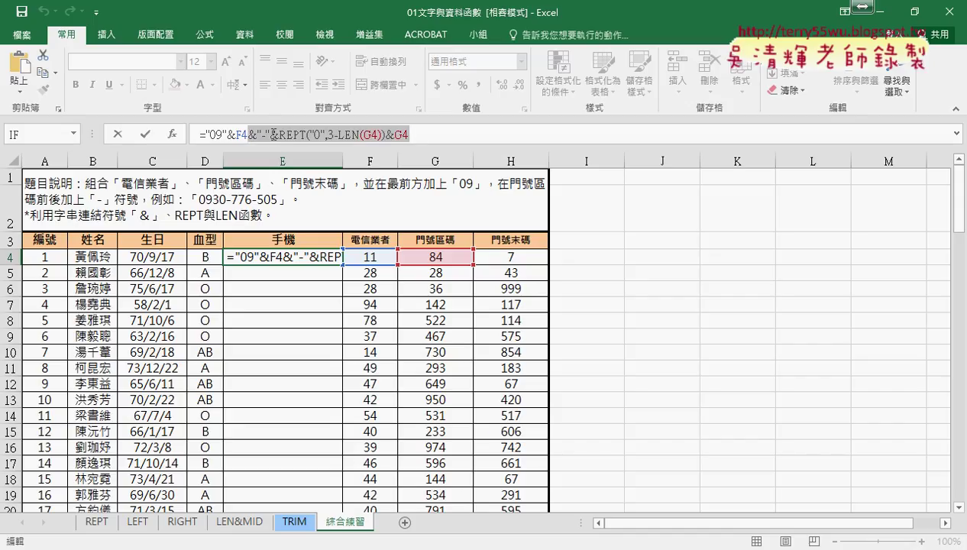
# Copy the &"-"&REPT(…)&G4 portion and paste it onto the end of E4's formula.
pyautogui.rightClick(330, 135)
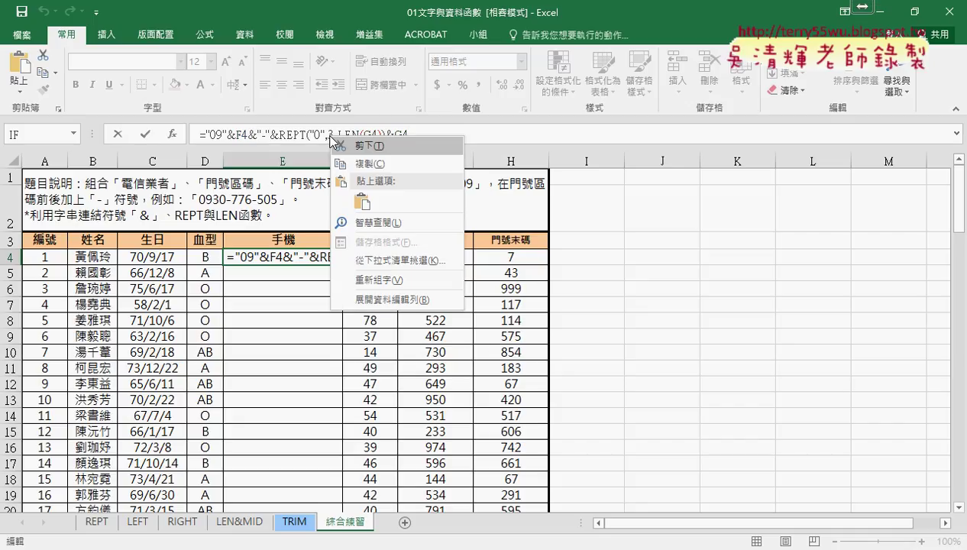
pyautogui.click(374, 162)
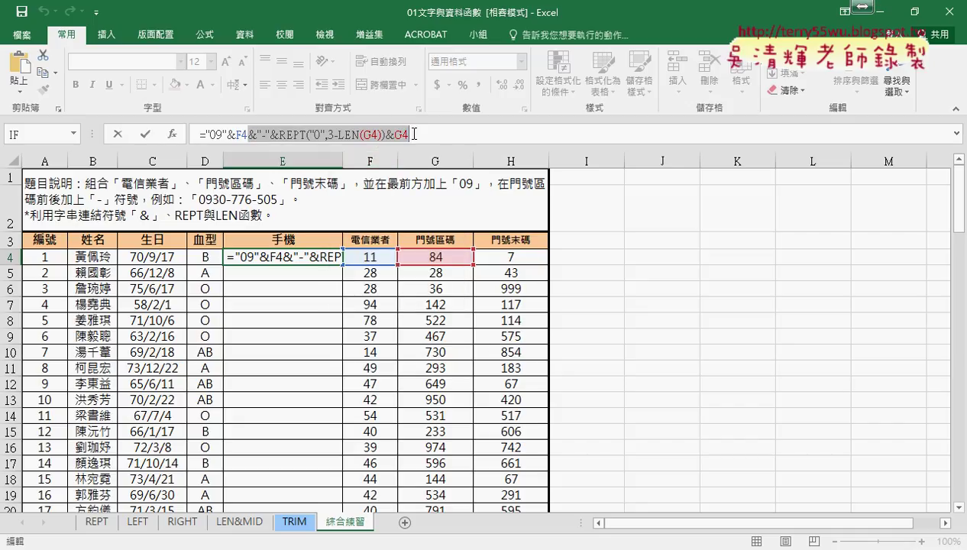
pyautogui.click(445, 135)
pyautogui.rightClick(432, 134)
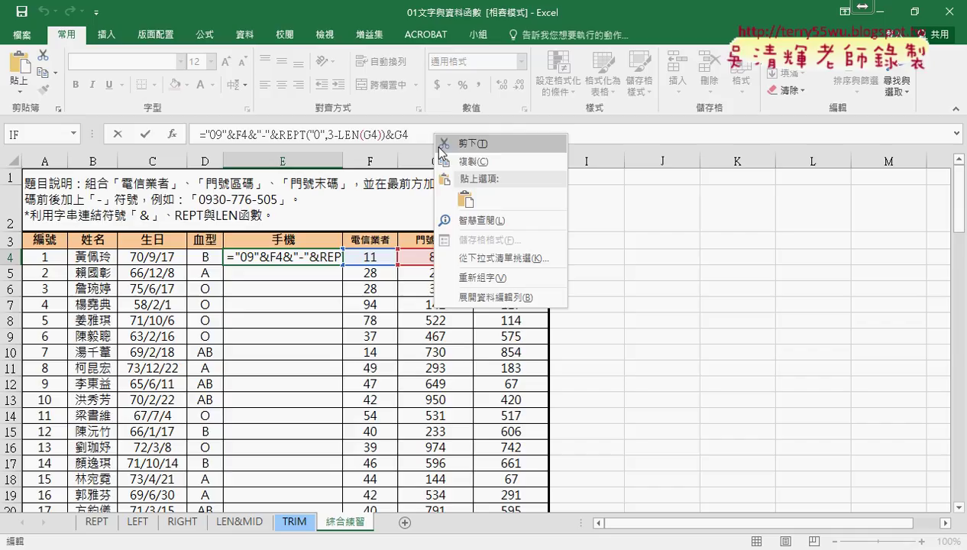
pyautogui.click(465, 197)
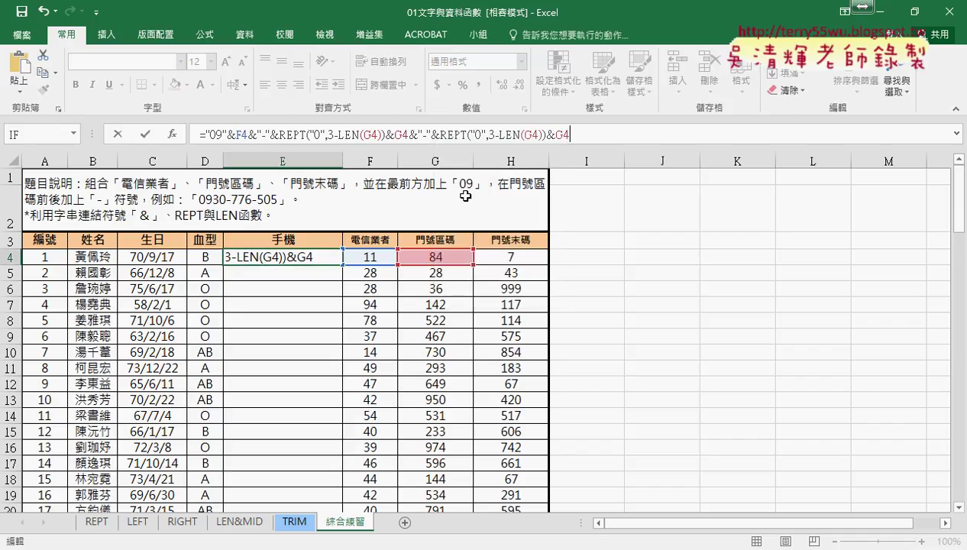
pyautogui.moveTo(410, 135); pyautogui.dragTo(584, 135)
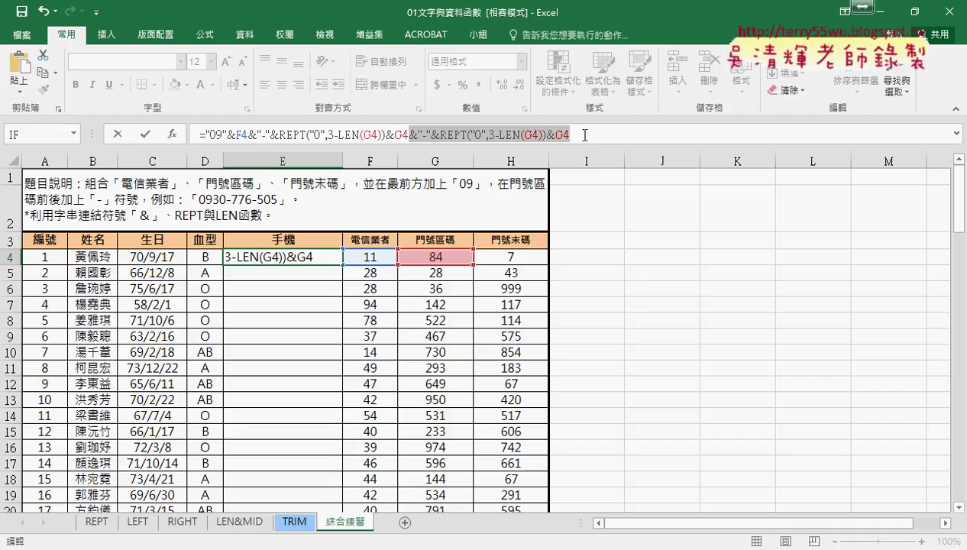
pyautogui.click(526, 136)
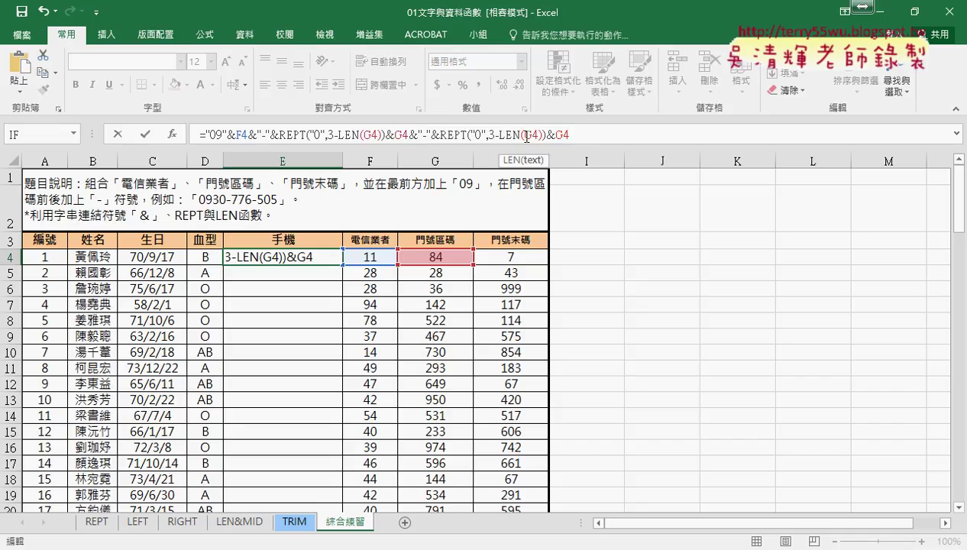
pyautogui.moveTo(526, 136); pyautogui.dragTo(537, 134)
pyautogui.click(510, 261)
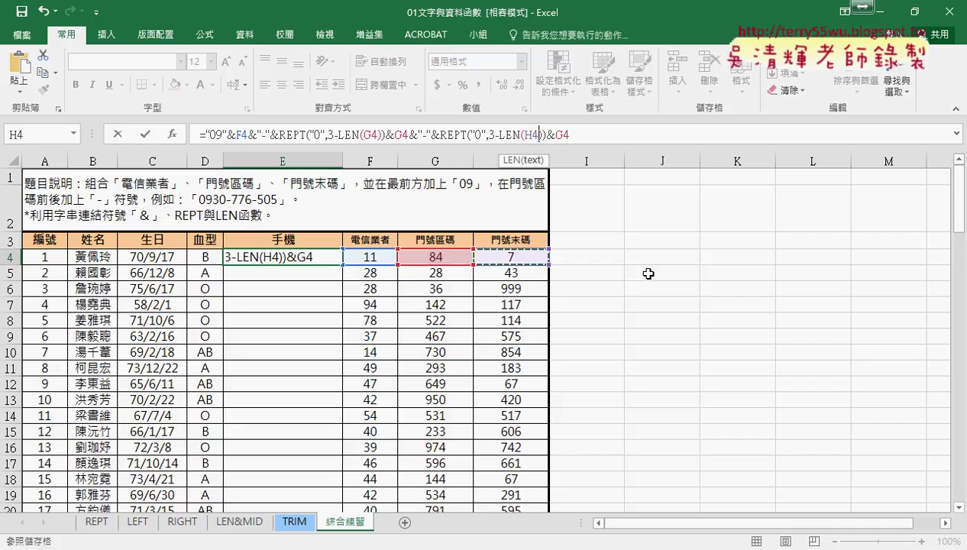
pyautogui.moveTo(557, 135); pyautogui.dragTo(564, 134)
pyautogui.write('H')
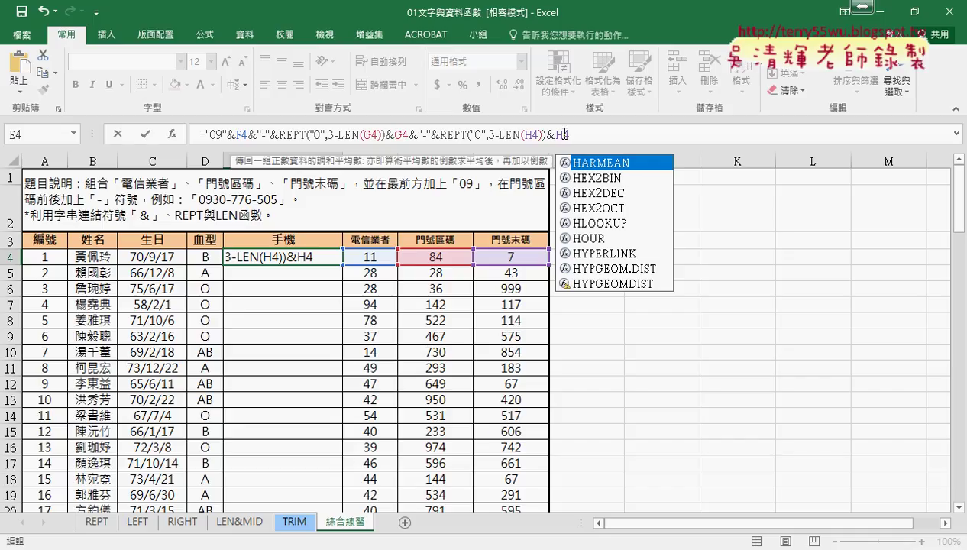
pyautogui.click(146, 135)
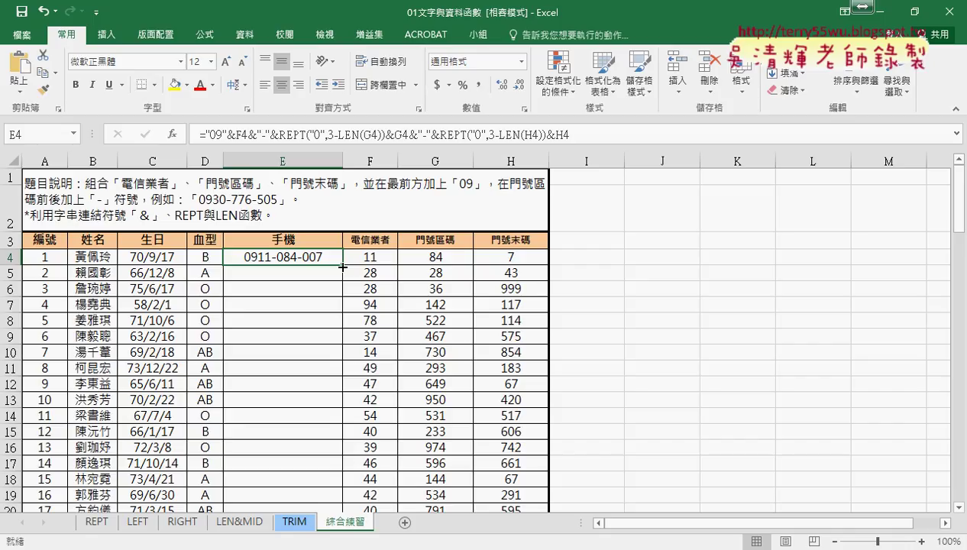
# Fill E4's phone-number formula down column E, then switch to the Google Docs notes.
pyautogui.moveTo(343, 267); pyautogui.dragTo(341, 269)
pyautogui.doubleClick(343, 265)
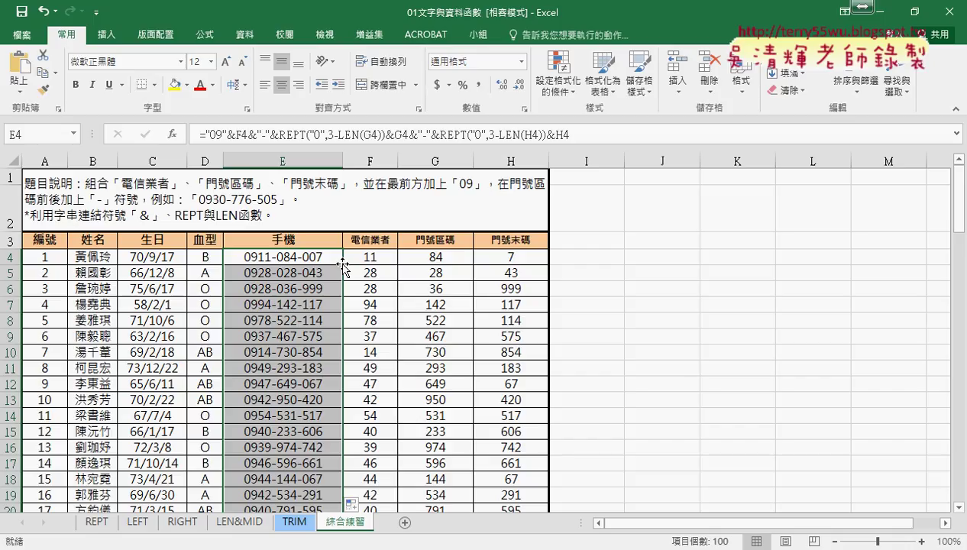
pyautogui.click(302, 254)
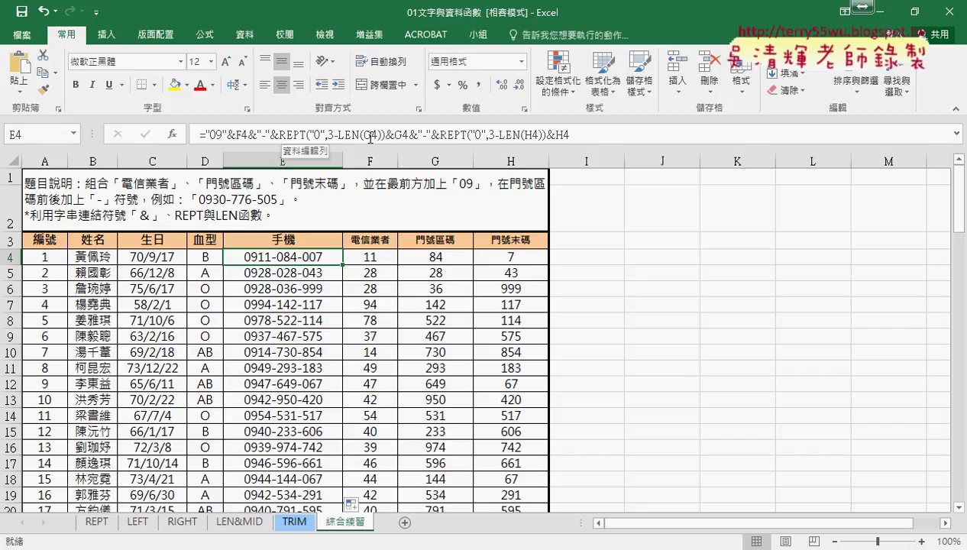
pyautogui.hotkey('alt', 'Tab')
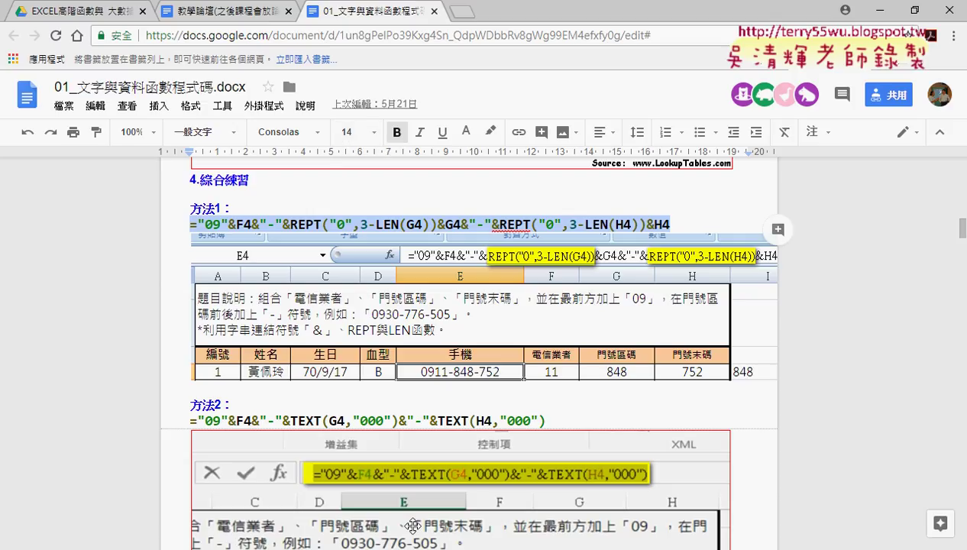
# Back in Excel, reconfirm E4's formula and fill it down every row of column E.
pyautogui.hotkey('alt', 'Tab')
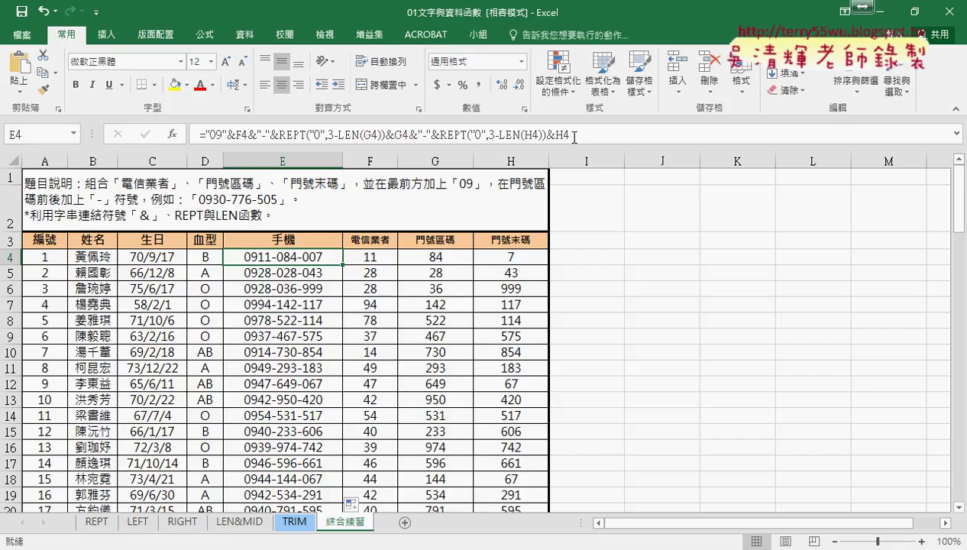
pyautogui.moveTo(569, 134); pyautogui.dragTo(82, 134)
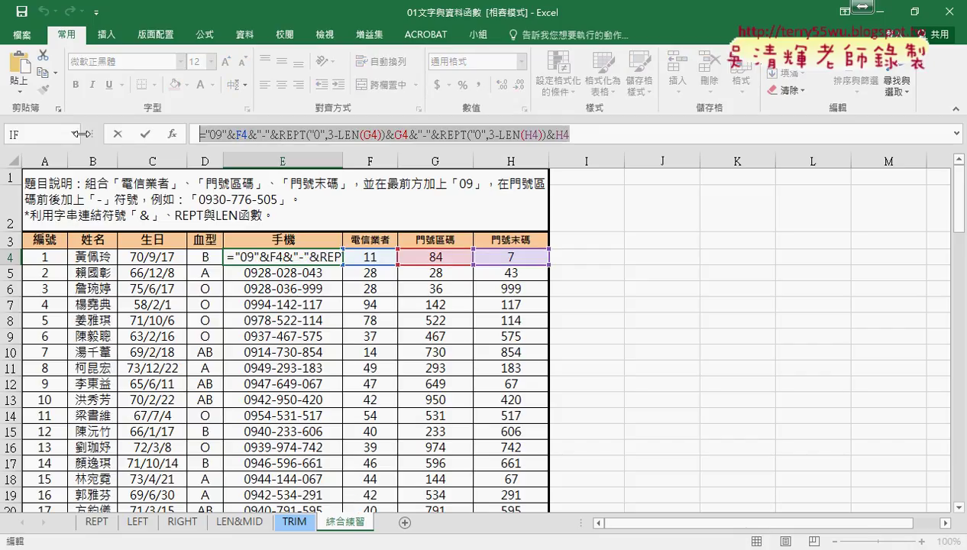
pyautogui.press('End')
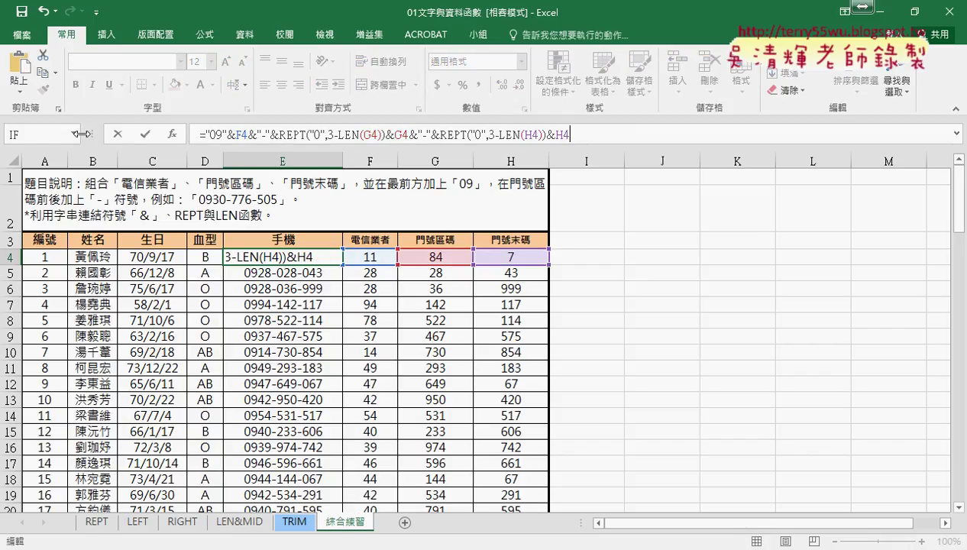
pyautogui.click(145, 134)
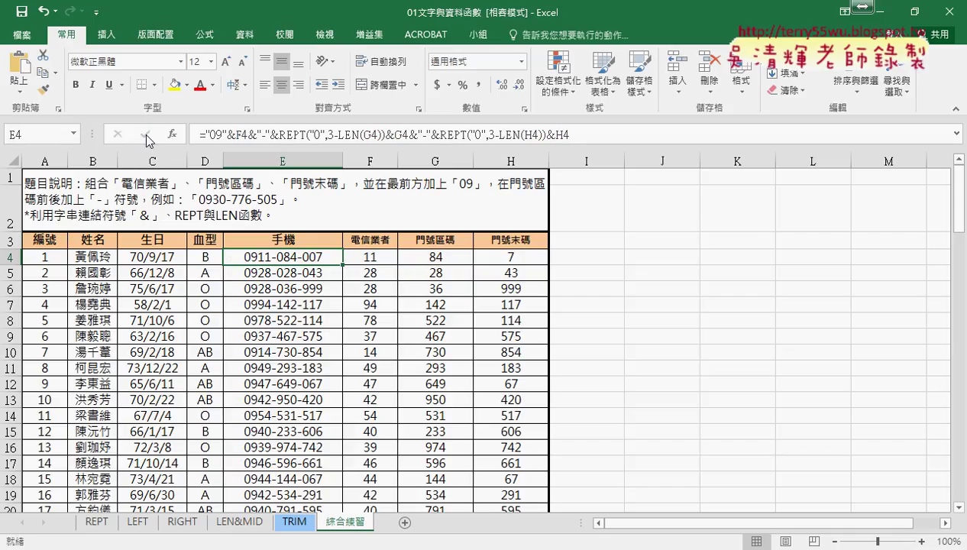
pyautogui.doubleClick(342, 264)
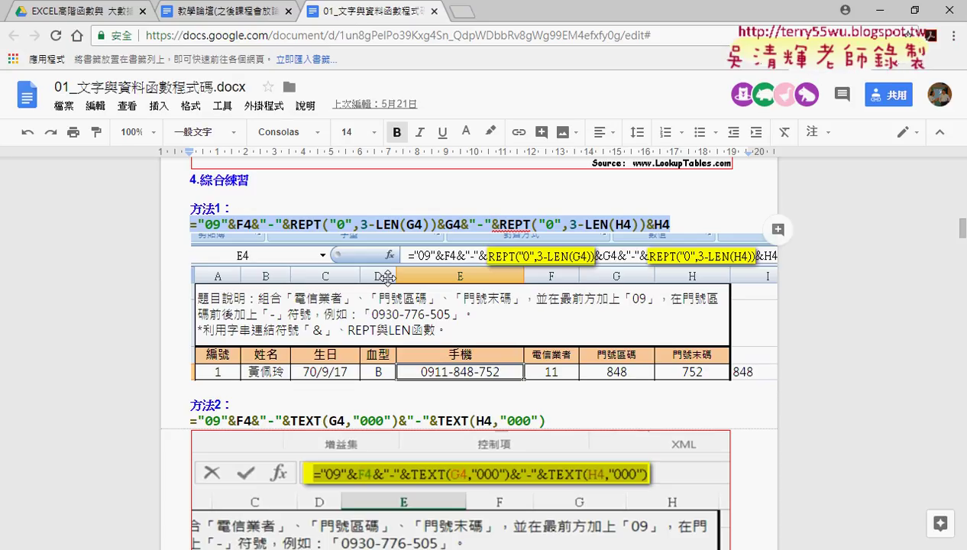
# Clear the highlight on the method 1 REPT formula in the Google Docs notes.
pyautogui.click(298, 223)
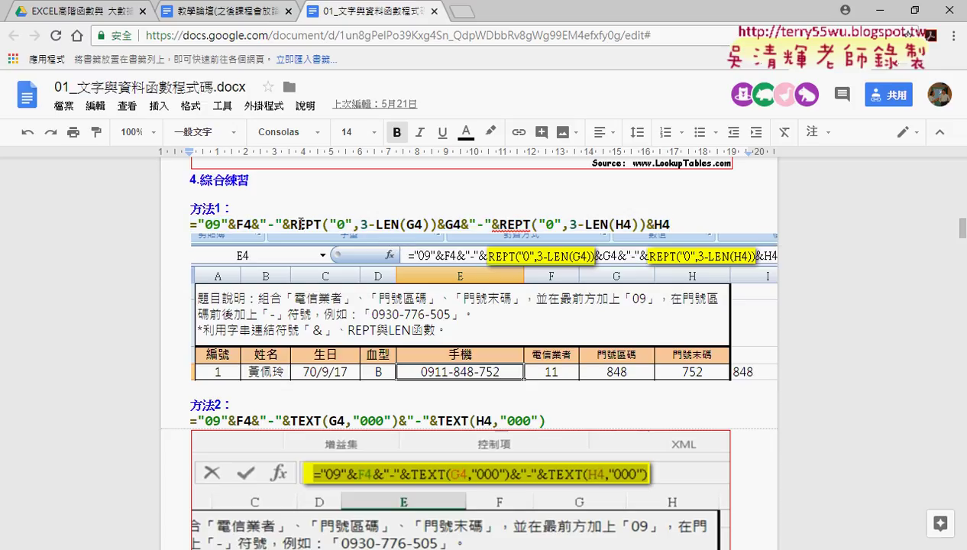
# Highlight TEXT in the method 2 formula, then minimize Chrome to return to Excel.
pyautogui.click(391, 223)
pyautogui.moveTo(290, 420); pyautogui.dragTo(321, 420)
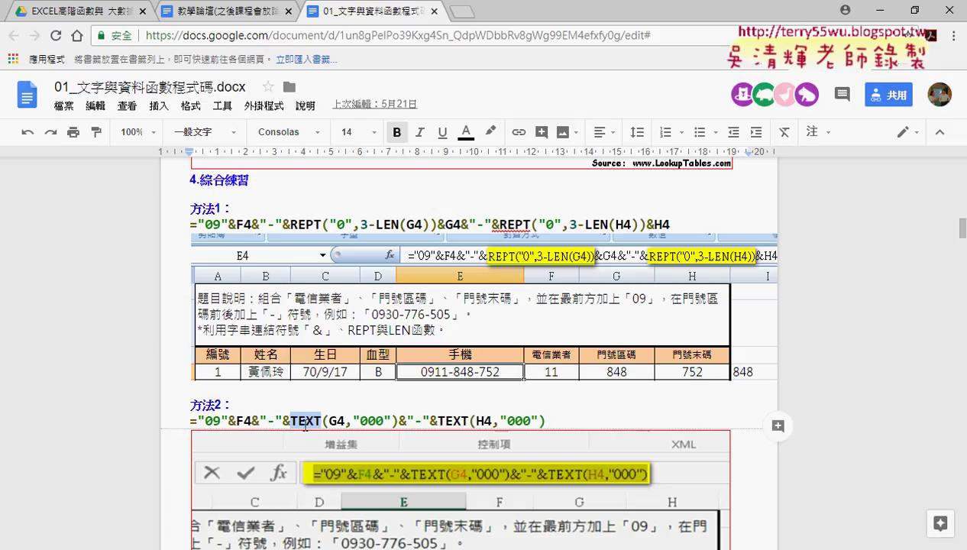
pyautogui.click(878, 11)
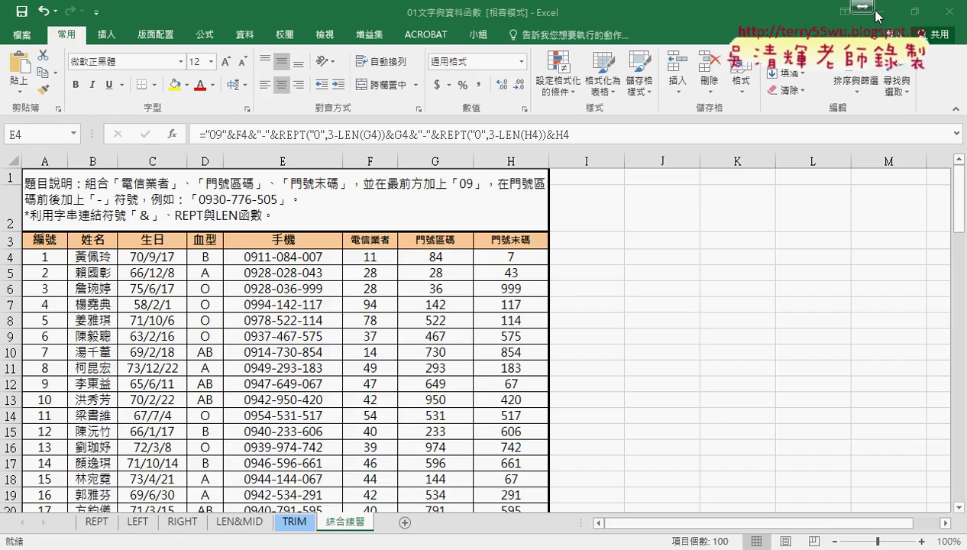
pyautogui.click(675, 293)
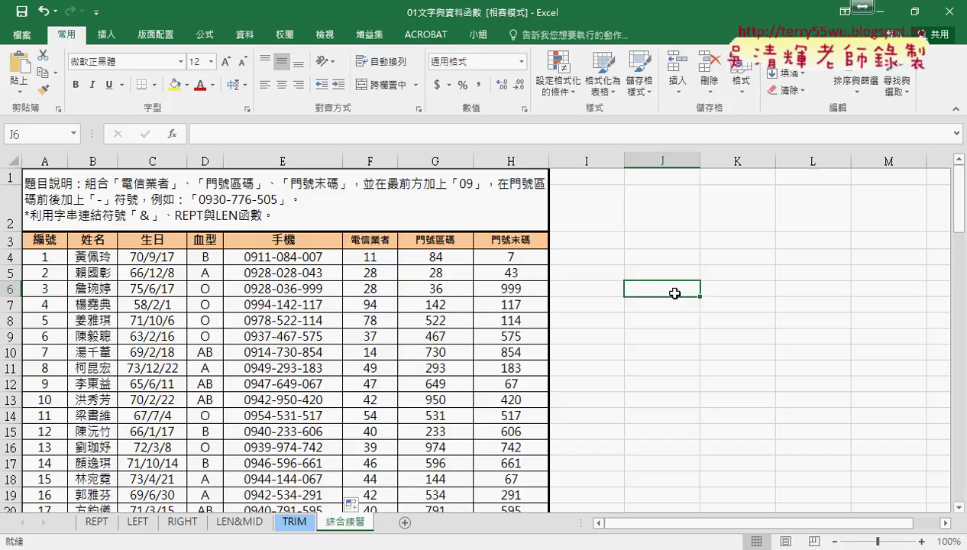
# Give G4:H4 a custom 000 number format so they show 084 and 007.
pyautogui.moveTo(444, 258); pyautogui.dragTo(528, 258)
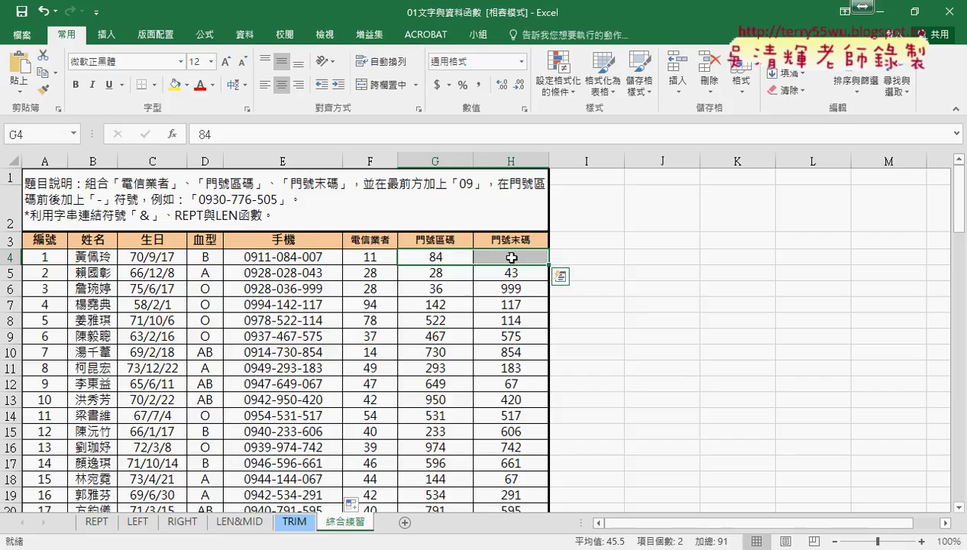
pyautogui.rightClick(507, 257)
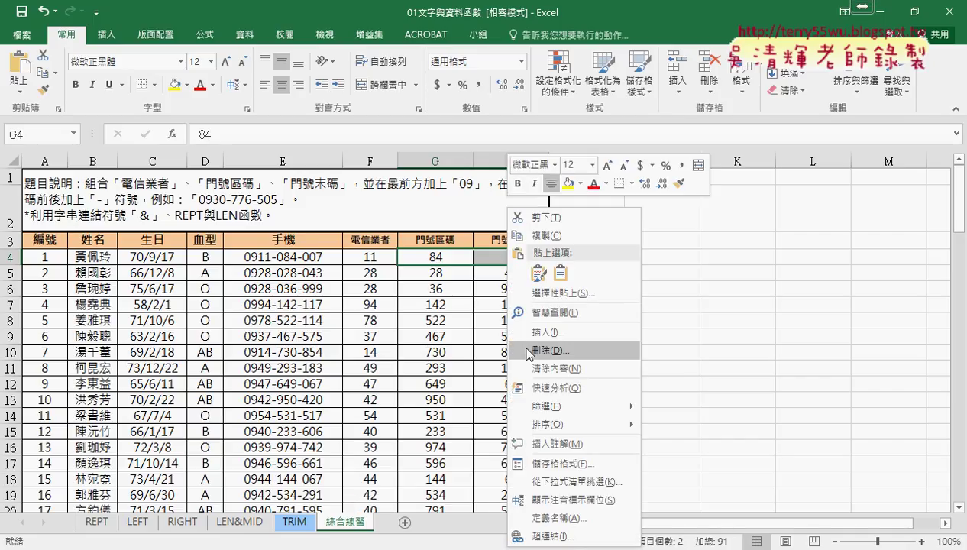
pyautogui.click(552, 463)
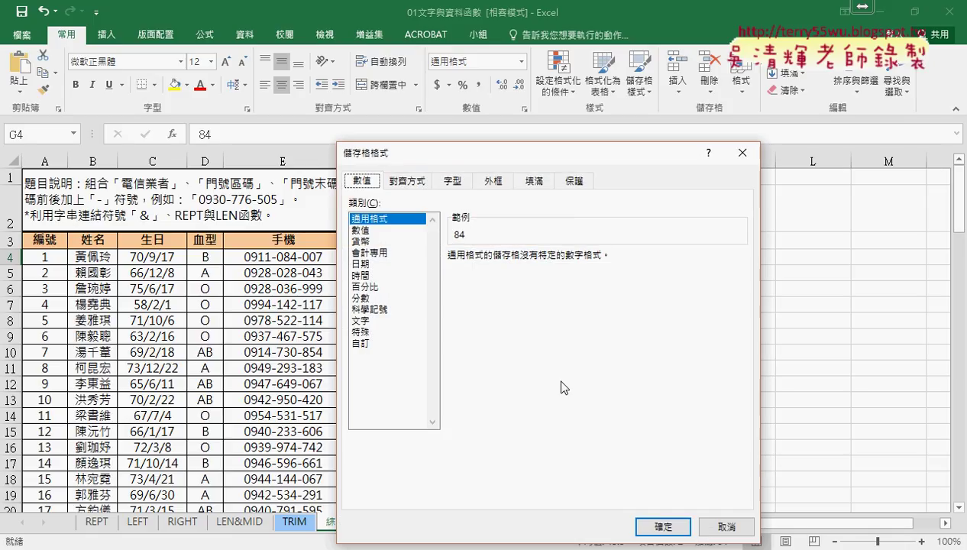
pyautogui.moveTo(568, 161); pyautogui.dragTo(758, 81)
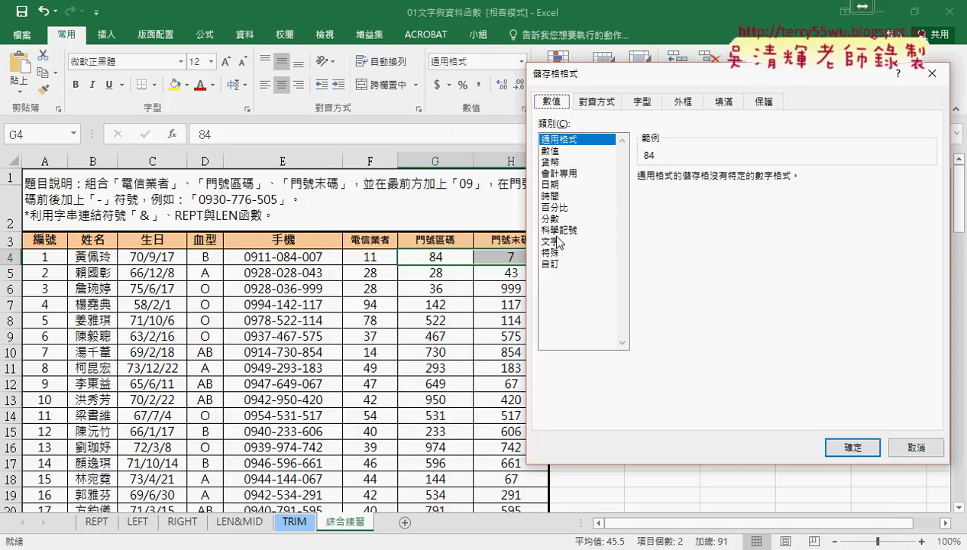
pyautogui.click(550, 263)
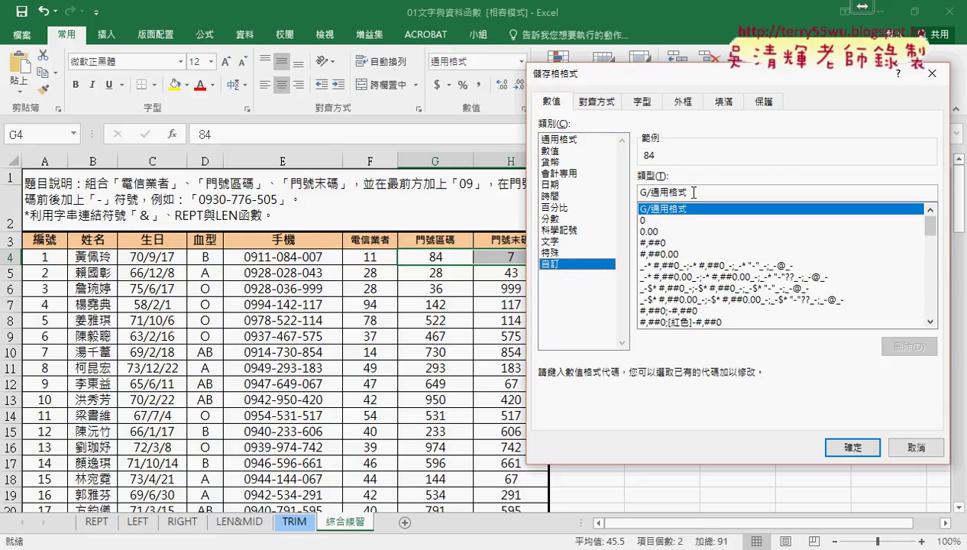
pyautogui.moveTo(685, 191); pyautogui.dragTo(622, 201)
pyautogui.press('BackSpace')
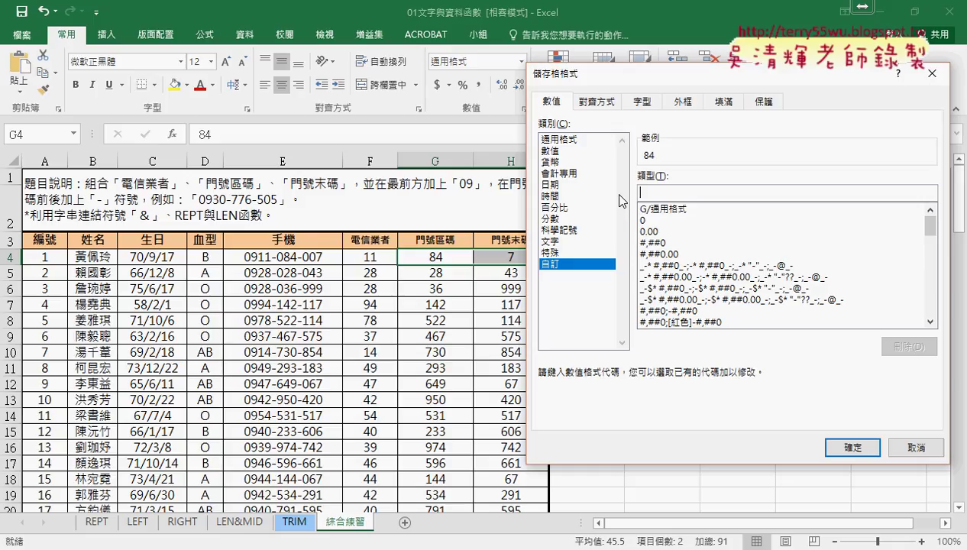
pyautogui.write('00')
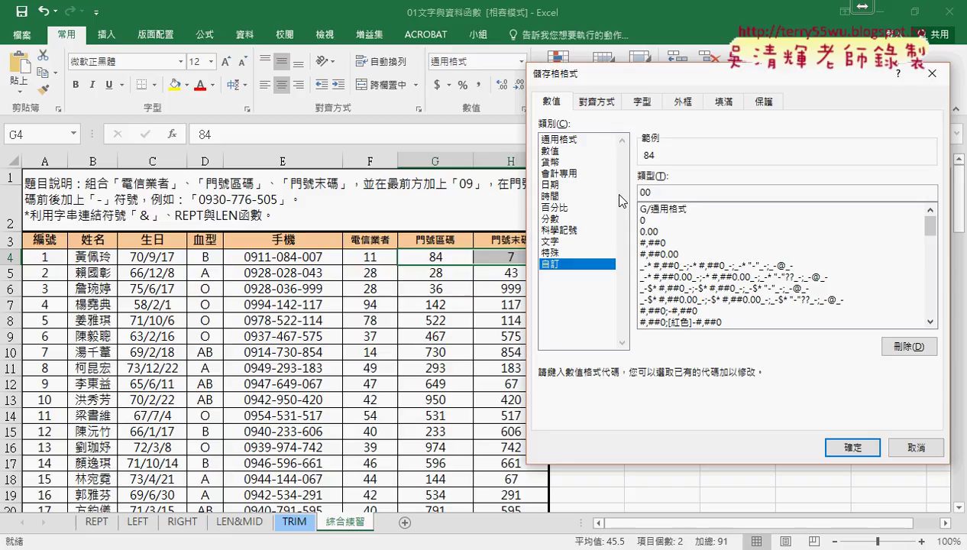
pyautogui.write('0')
pyautogui.doubleClick(650, 192)
pyautogui.click(856, 449)
pyautogui.click(856, 449)
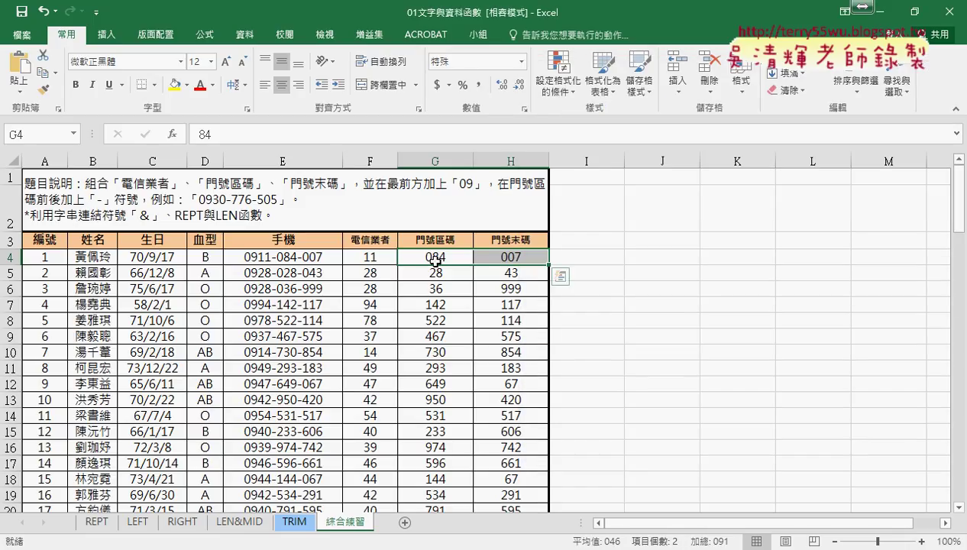
pyautogui.hotkey('ctrl', 'shift', 'Down')
# Apply the custom 000 format to G4:H103 so every area code and last-digit code shows three digits.
pyautogui.rightClick(522, 262)
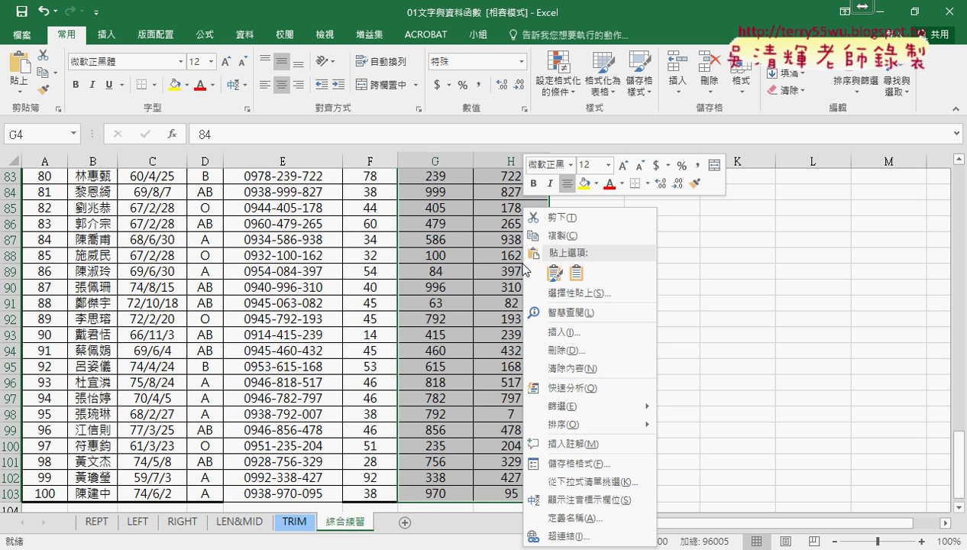
pyautogui.click(580, 458)
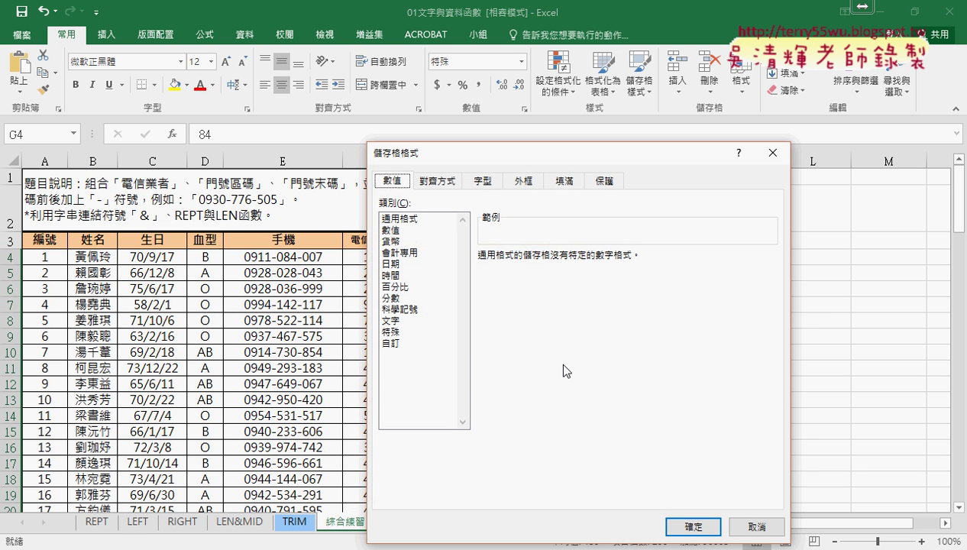
pyautogui.click(412, 219)
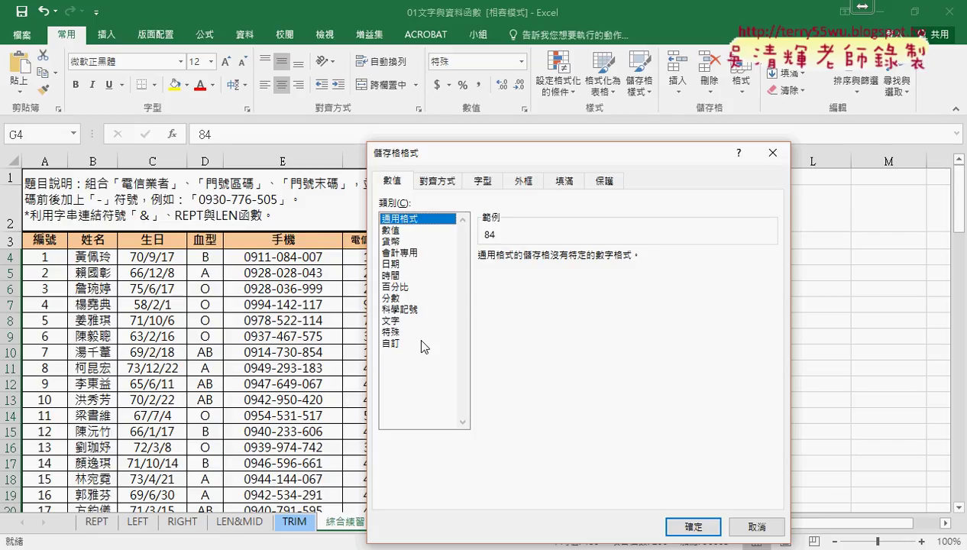
pyautogui.click(391, 343)
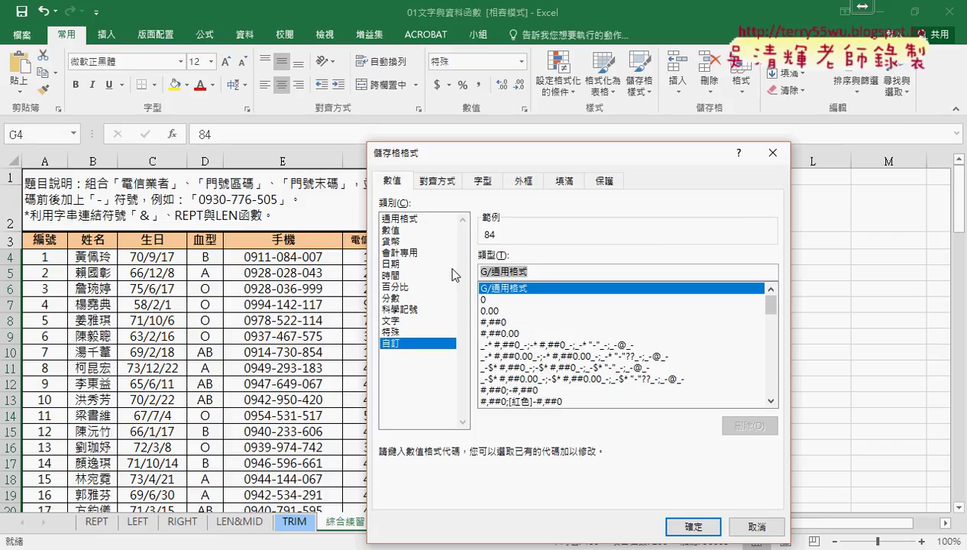
pyautogui.write('000')
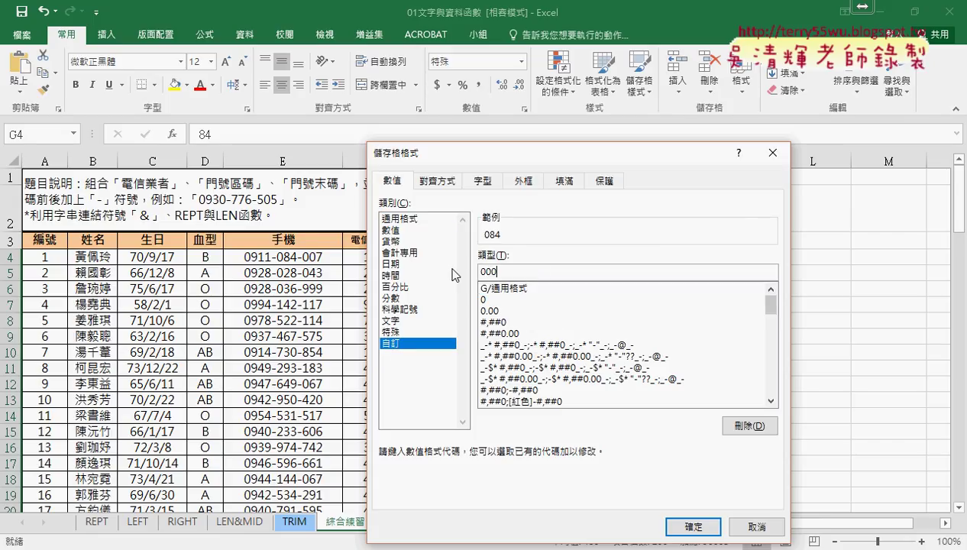
pyautogui.click(694, 526)
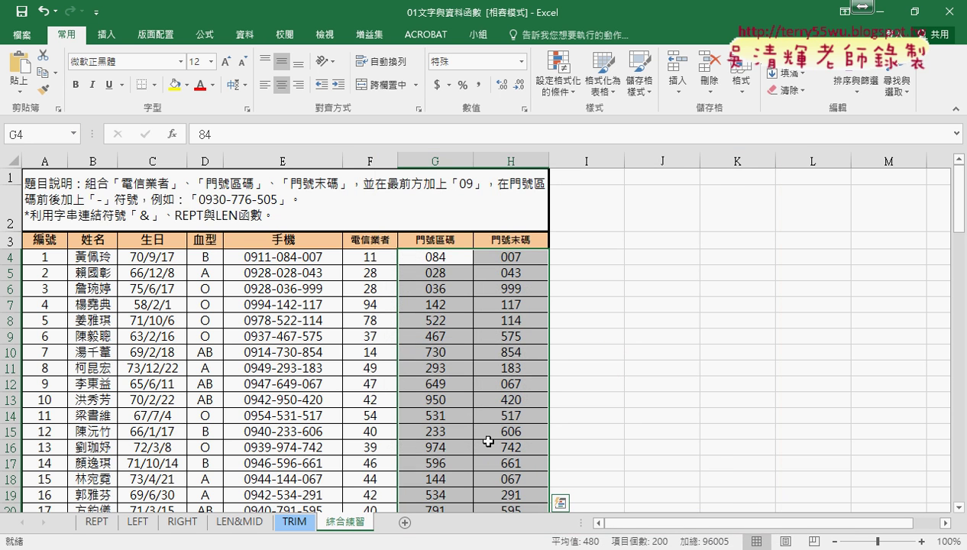
pyautogui.scroll(-3, 482, 428)
pyautogui.scroll(-3, 475, 411)
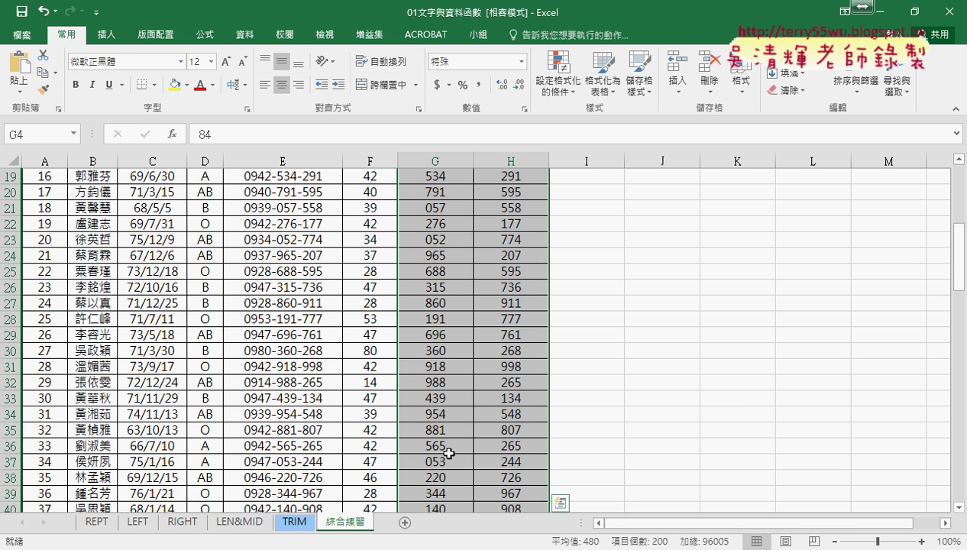
pyautogui.scroll(6, 459, 437)
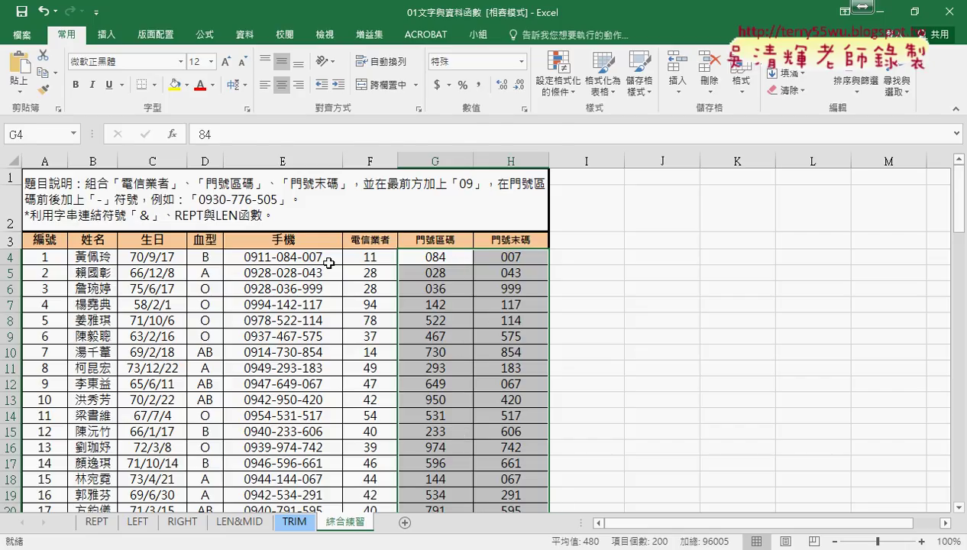
# Shorten E4's formula to ="09"&F4&"-"&G4, which displays 0911-84.
pyautogui.click(290, 256)
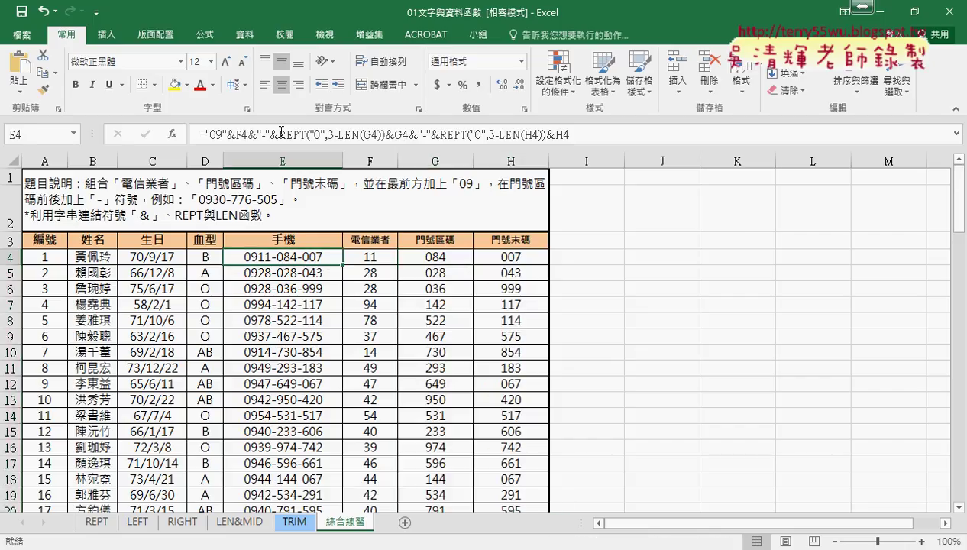
pyautogui.moveTo(278, 134); pyautogui.dragTo(702, 132)
pyautogui.press('Delete')
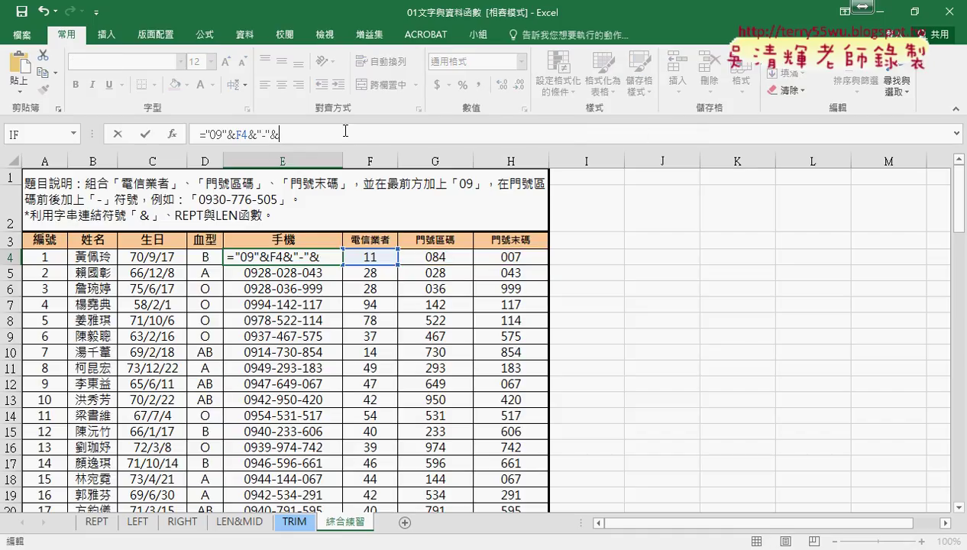
pyautogui.click(440, 257)
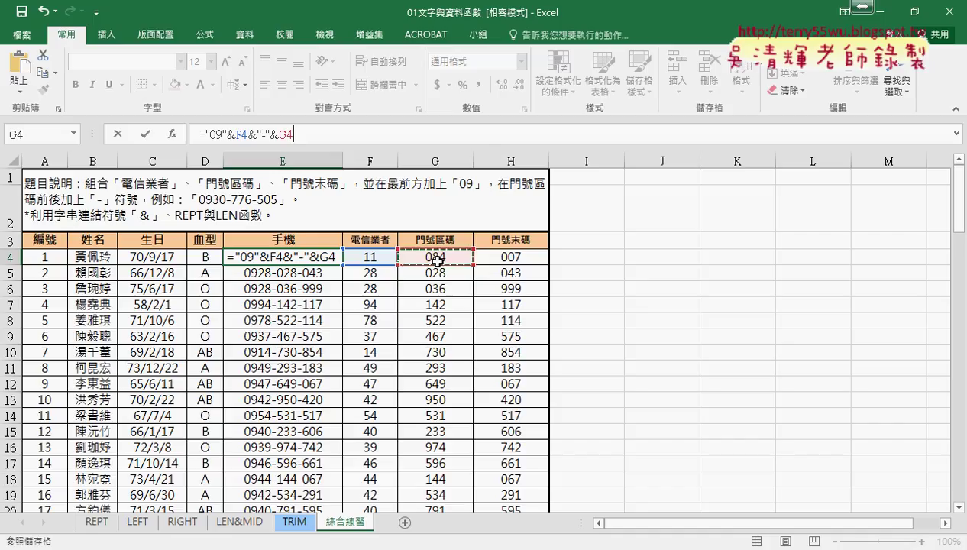
pyautogui.click(147, 135)
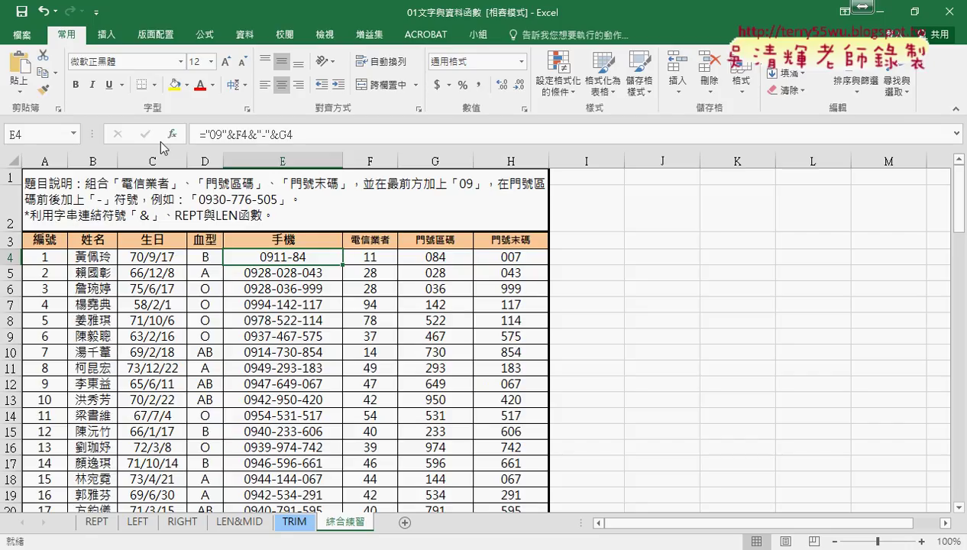
# Inspect G4's custom 000 number format in Format Cells, closing without changes.
pyautogui.click(446, 257)
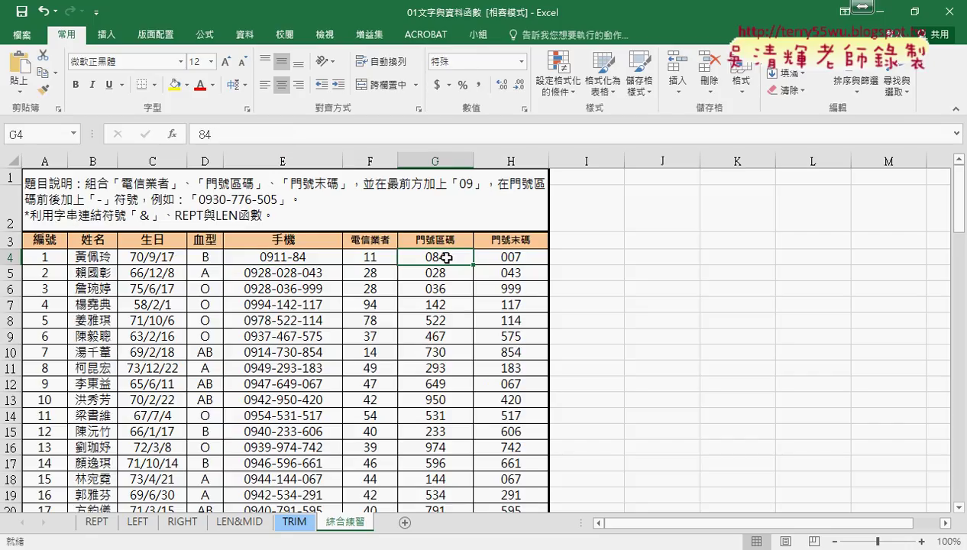
pyautogui.rightClick(447, 260)
pyautogui.click(498, 464)
pyautogui.click(358, 344)
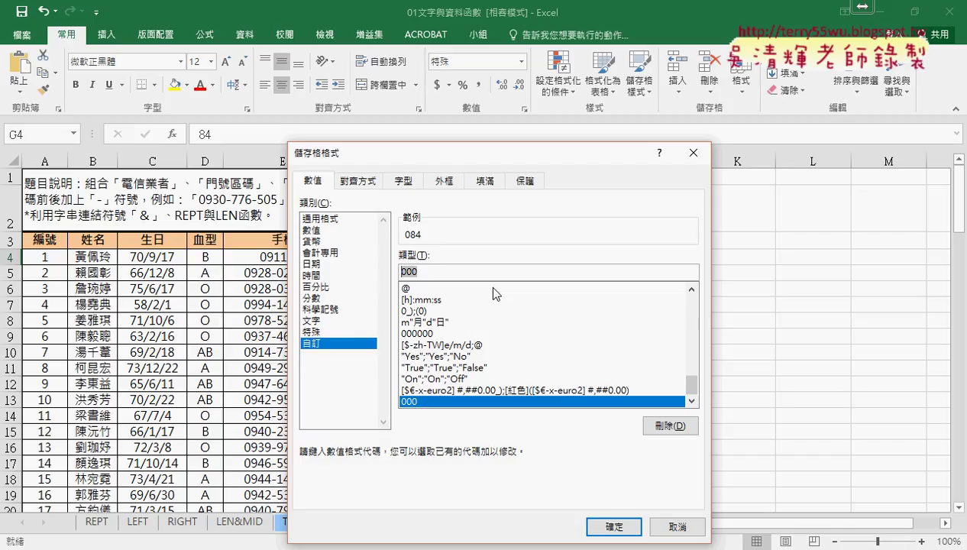
pyautogui.click(676, 526)
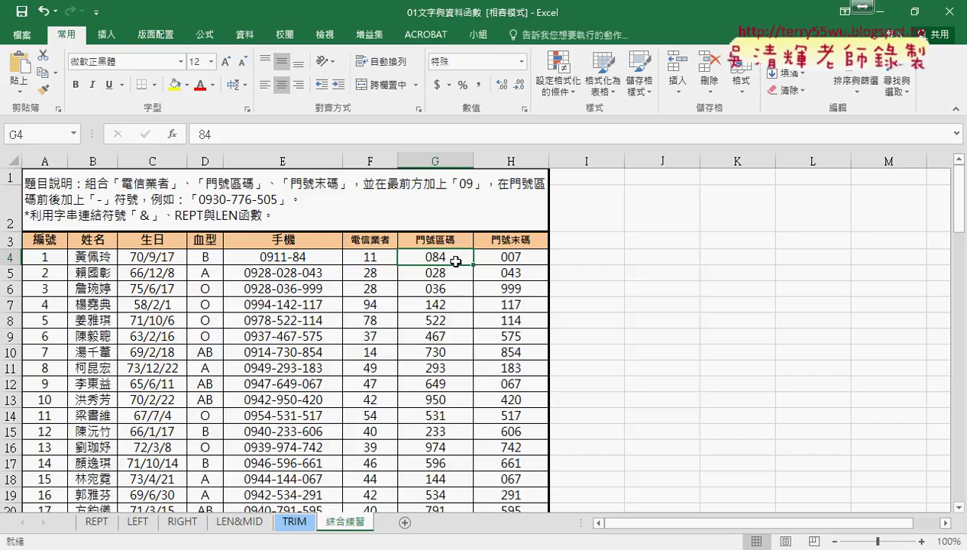
# Set G4:H103 to General (通用格式) format so values show as 84 and 7.
pyautogui.moveTo(456, 261); pyautogui.dragTo(515, 255)
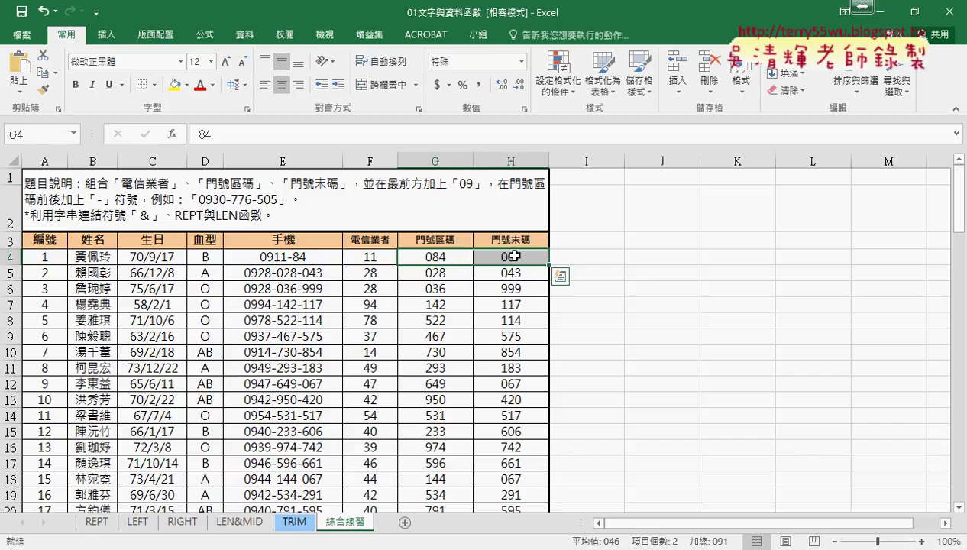
pyautogui.hotkey('ctrl', 'shift', 'Down')
pyautogui.rightClick(514, 255)
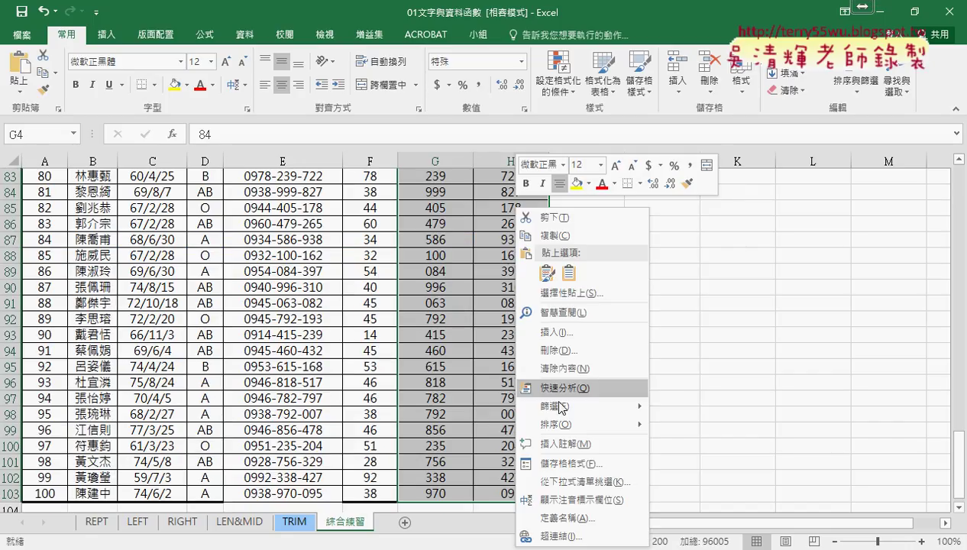
pyautogui.click(580, 460)
pyautogui.click(392, 219)
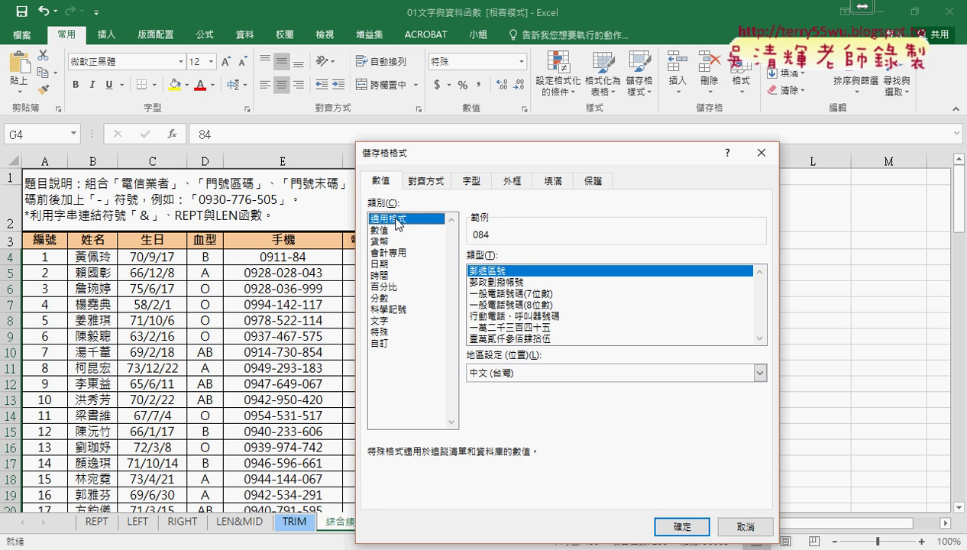
pyautogui.click(686, 527)
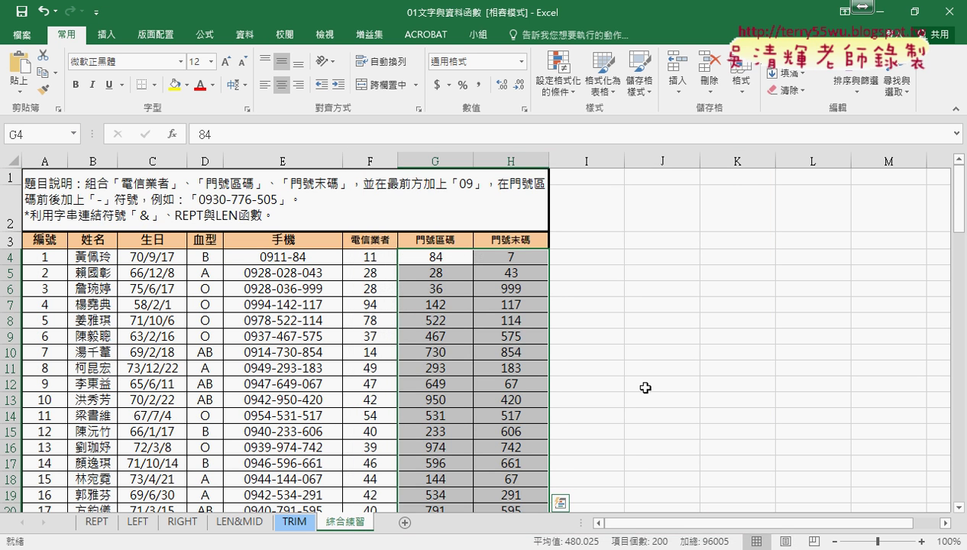
pyautogui.click(588, 257)
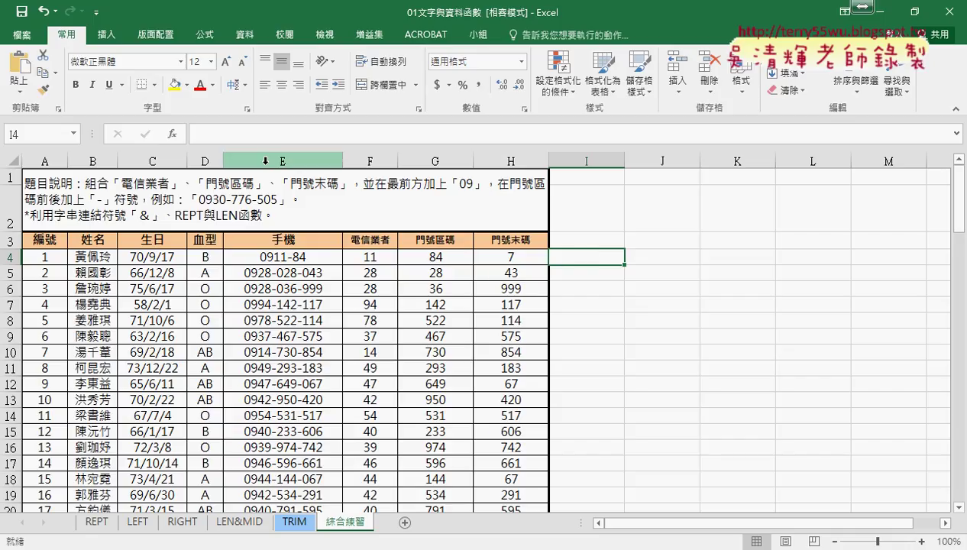
# Insert the TEXT function into I4 from the 文字 function category.
pyautogui.click(174, 135)
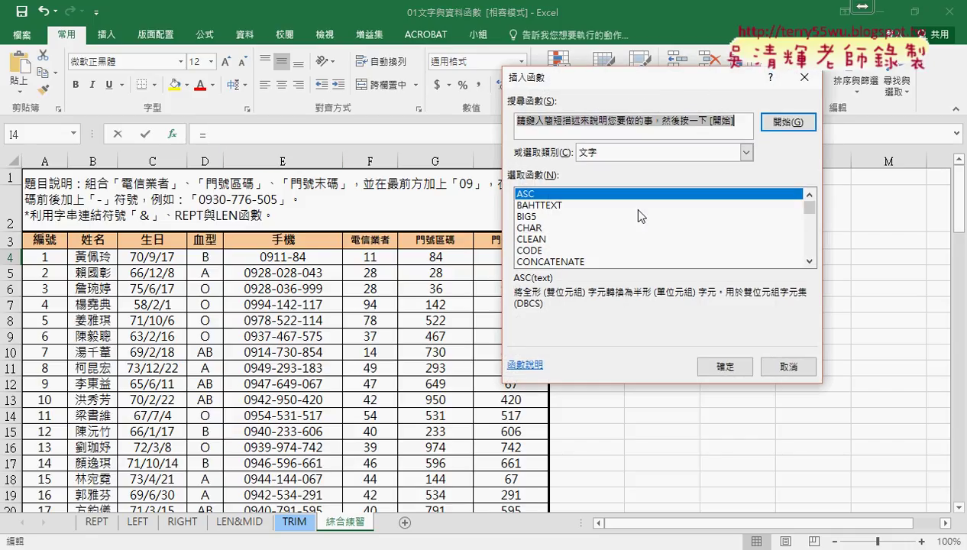
pyautogui.moveTo(808, 208); pyautogui.dragTo(814, 246)
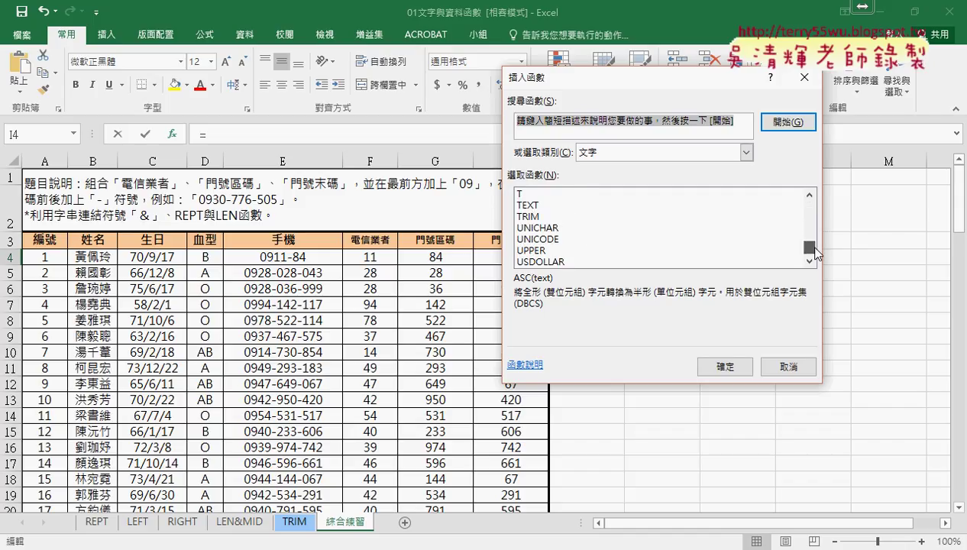
pyautogui.click(804, 77)
pyautogui.click(172, 133)
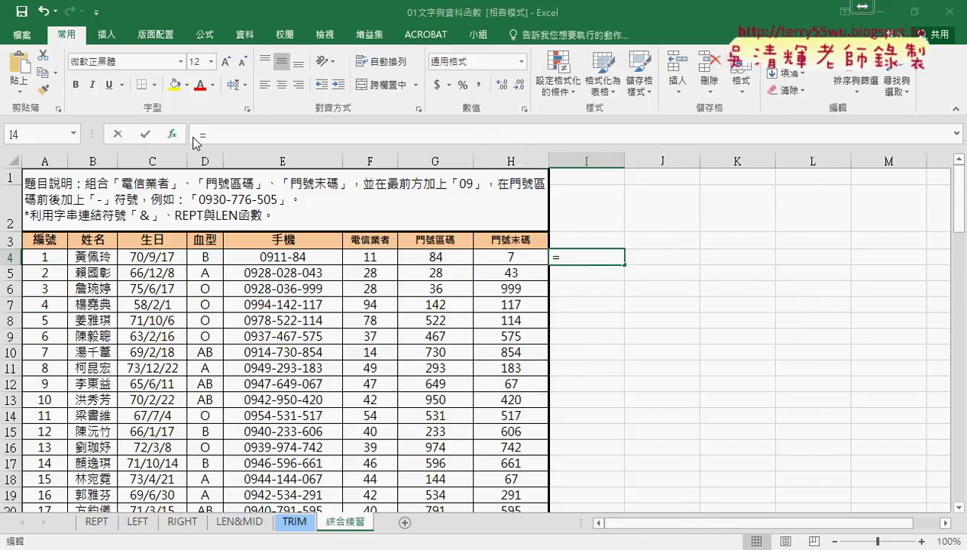
pyautogui.click(630, 153)
pyautogui.click(630, 153)
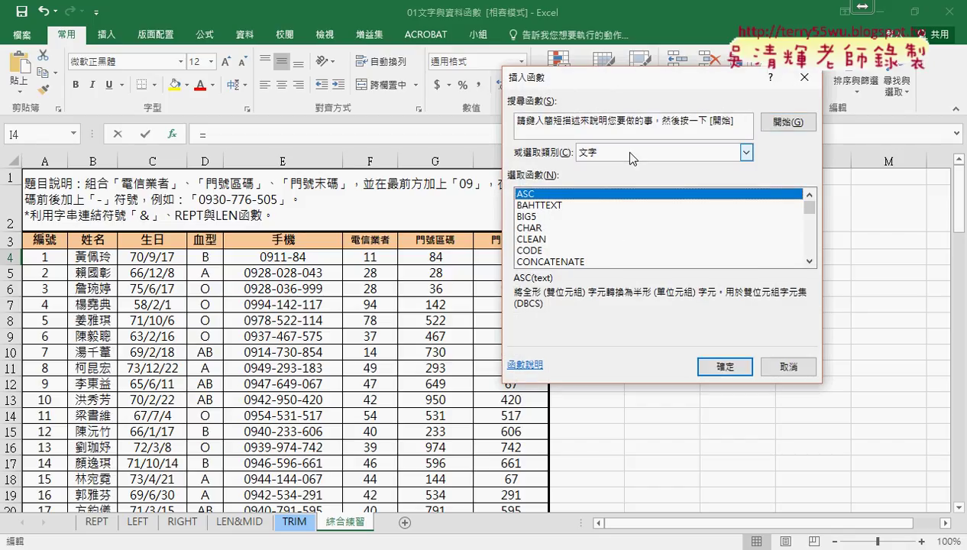
pyautogui.moveTo(816, 213); pyautogui.dragTo(814, 243)
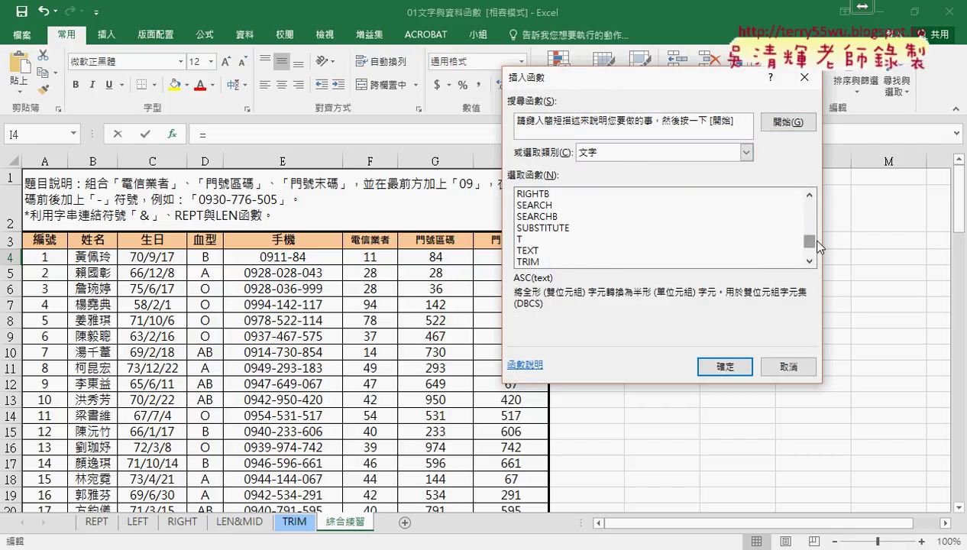
pyautogui.click(522, 252)
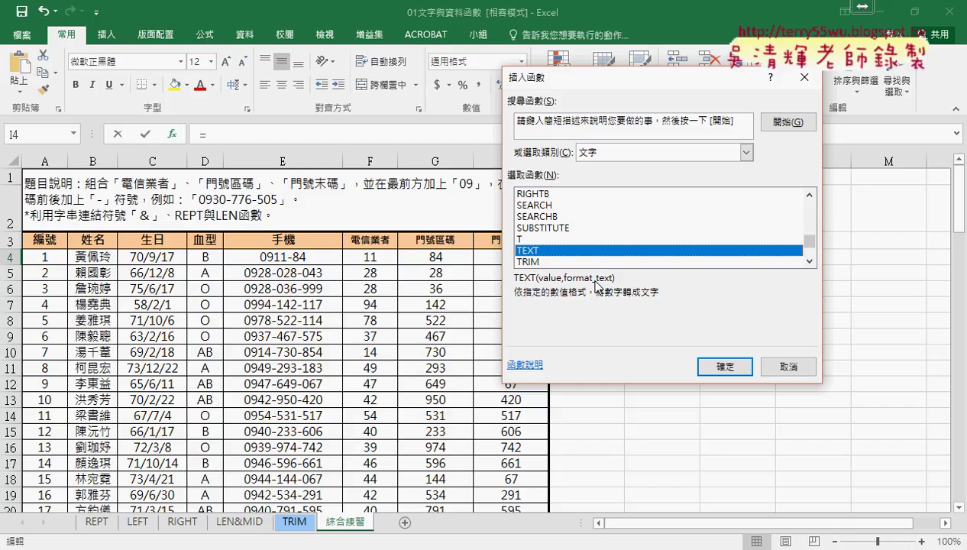
pyautogui.click(729, 368)
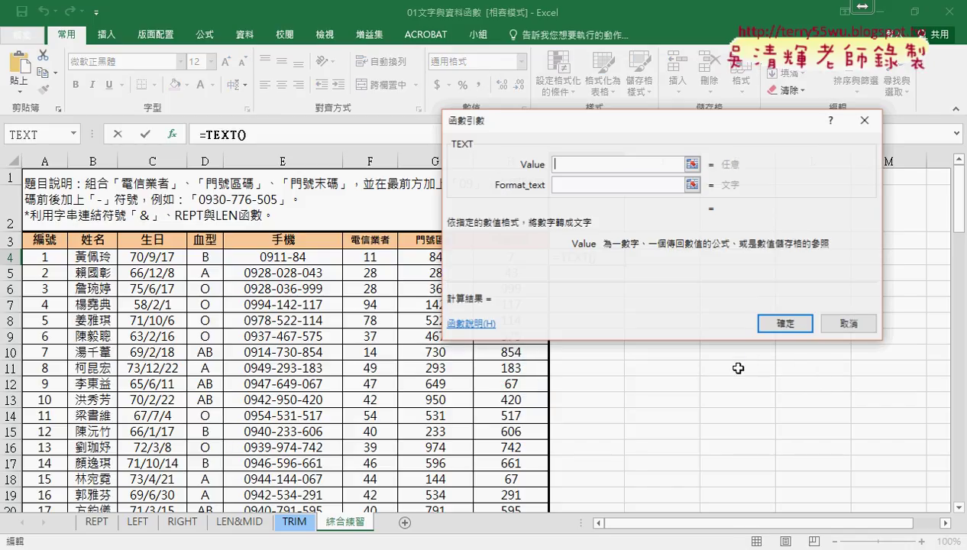
# Set TEXT's Value to G4 and Format_text to "000", previewing 084.
pyautogui.moveTo(607, 155); pyautogui.dragTo(611, 350)
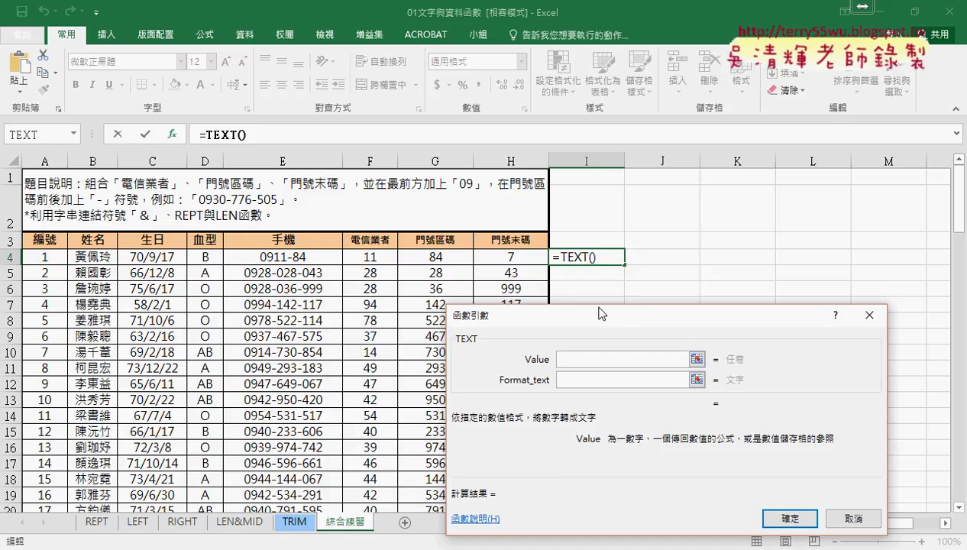
pyautogui.click(446, 259)
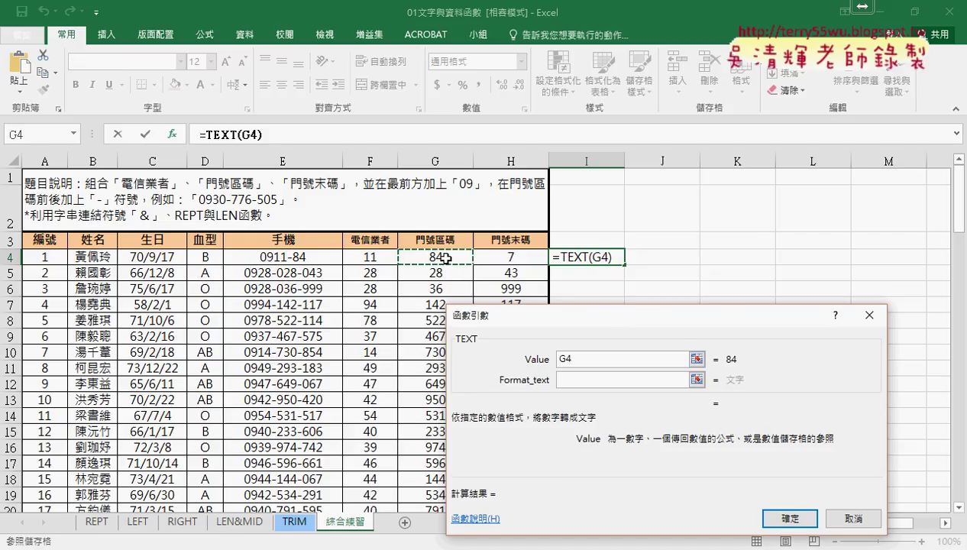
pyautogui.click(576, 380)
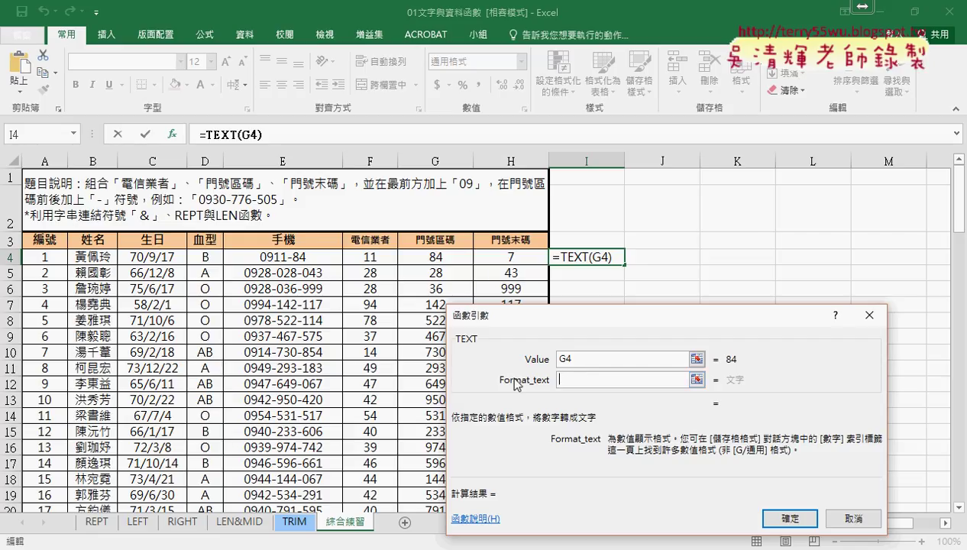
pyautogui.write('0')
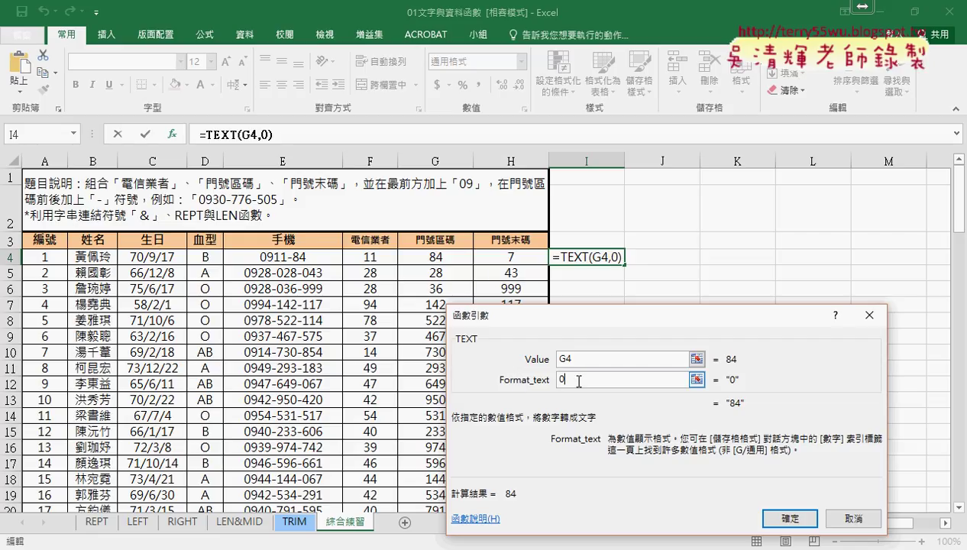
pyautogui.write('00')
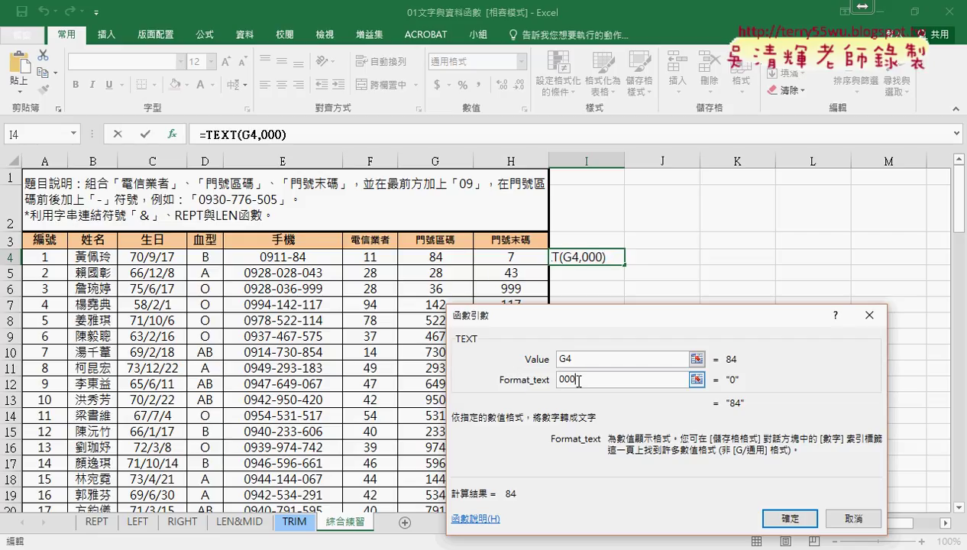
pyautogui.click(562, 380)
pyautogui.write('"')
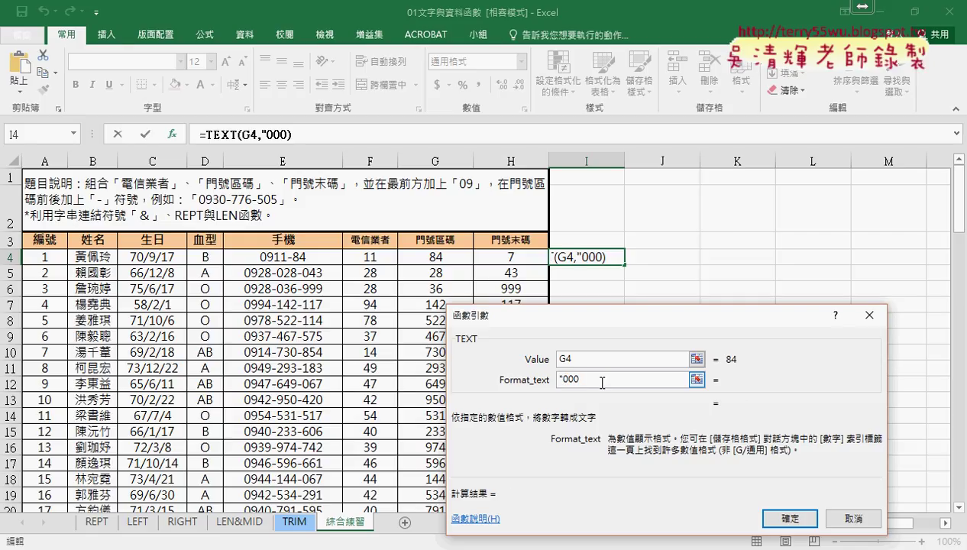
pyautogui.click(602, 380)
pyautogui.write('"')
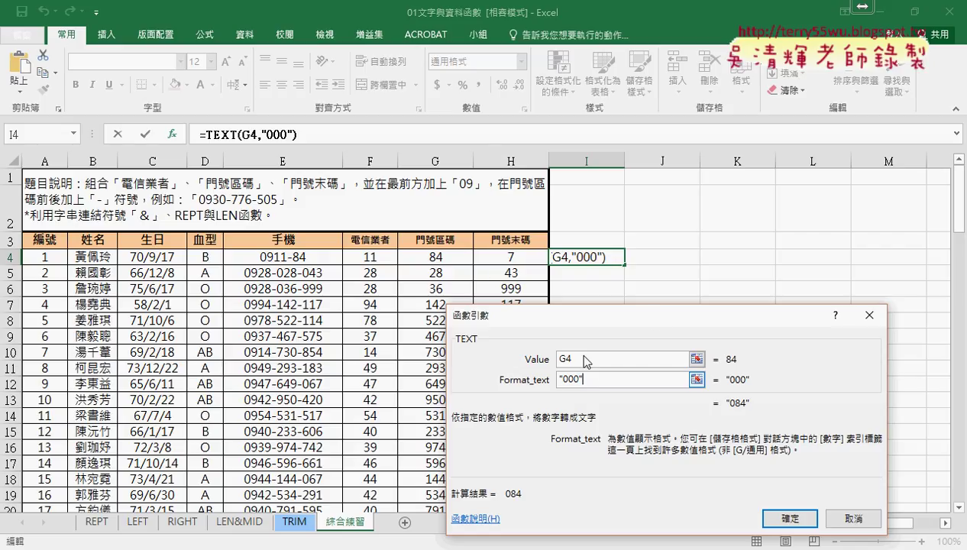
pyautogui.moveTo(657, 320); pyautogui.dragTo(788, 156)
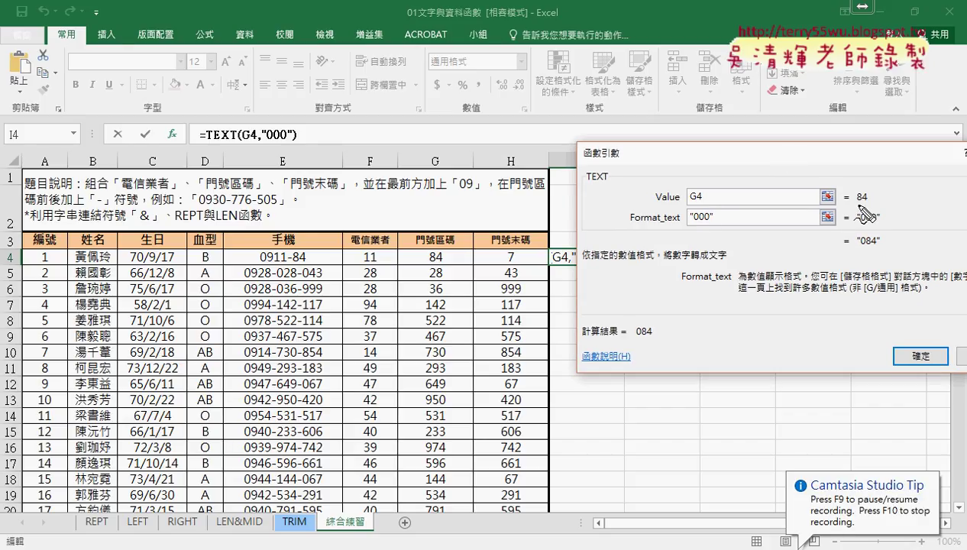
pyautogui.moveTo(858, 204)
pyautogui.mouseDown()
pyautogui.moveTo(868, 202)
pyautogui.moveTo(871, 223)
pyautogui.moveTo(880, 222)
pyautogui.moveTo(879, 264)
pyautogui.moveTo(848, 256)
pyautogui.moveTo(844, 233)
pyautogui.moveTo(888, 250)
pyautogui.mouseUp()
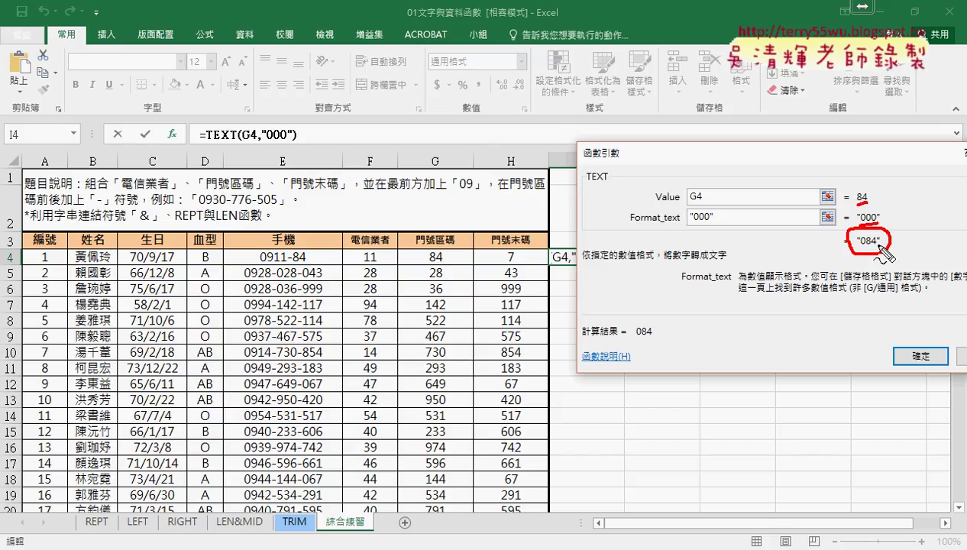
pyautogui.press('Escape')
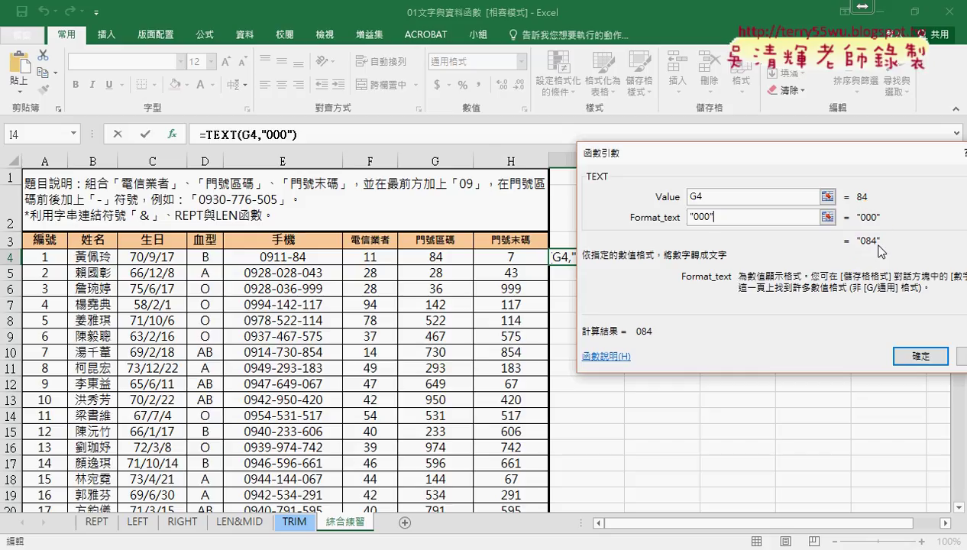
# Confirm =TEXT(G4,"000") and fill it across to J4 and down to row 103.
pyautogui.click(920, 356)
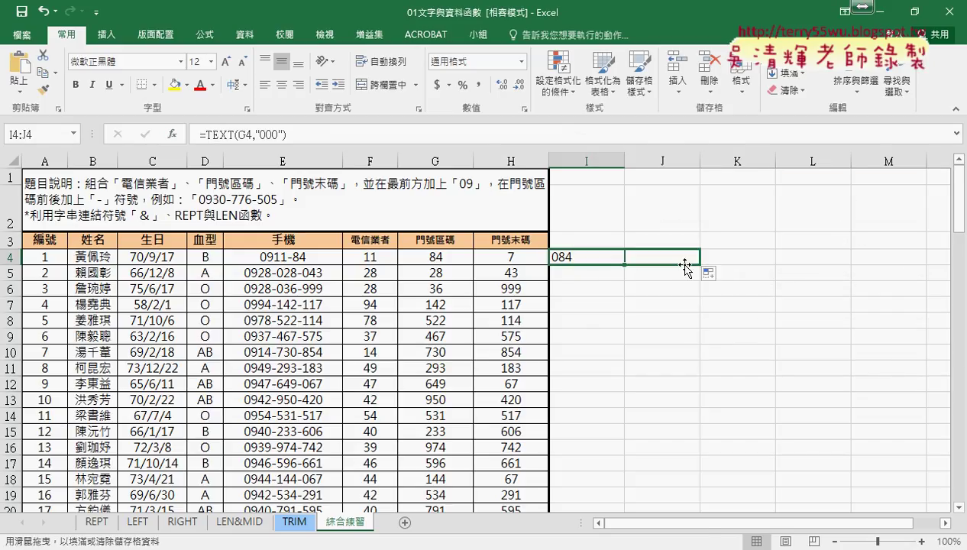
pyautogui.moveTo(624, 268); pyautogui.dragTo(691, 264)
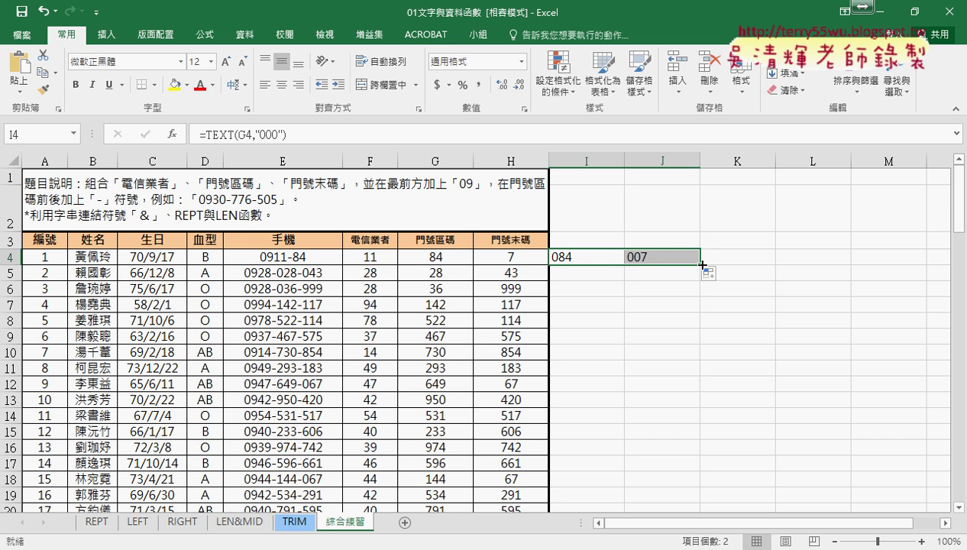
pyautogui.moveTo(701, 265); pyautogui.dragTo(691, 489)
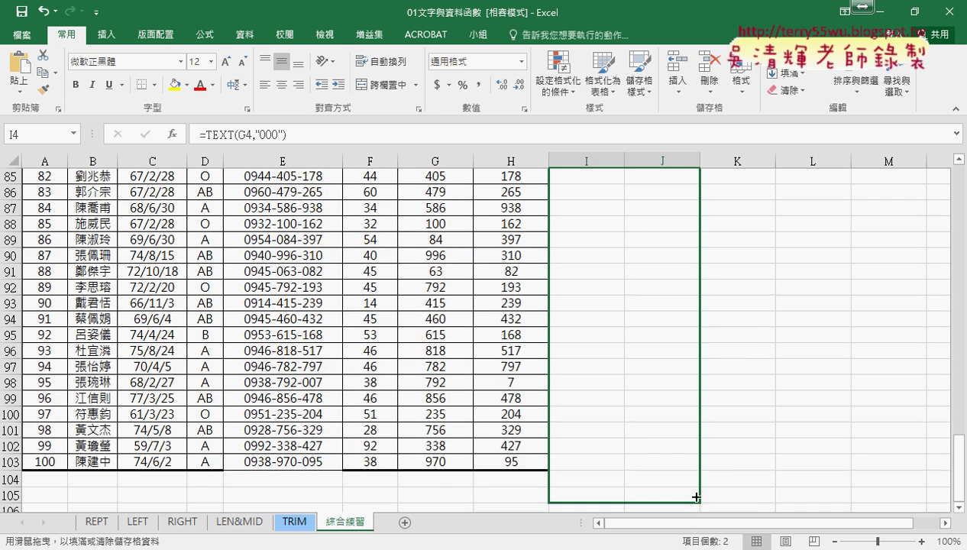
pyautogui.moveTo(691, 489); pyautogui.dragTo(693, 472)
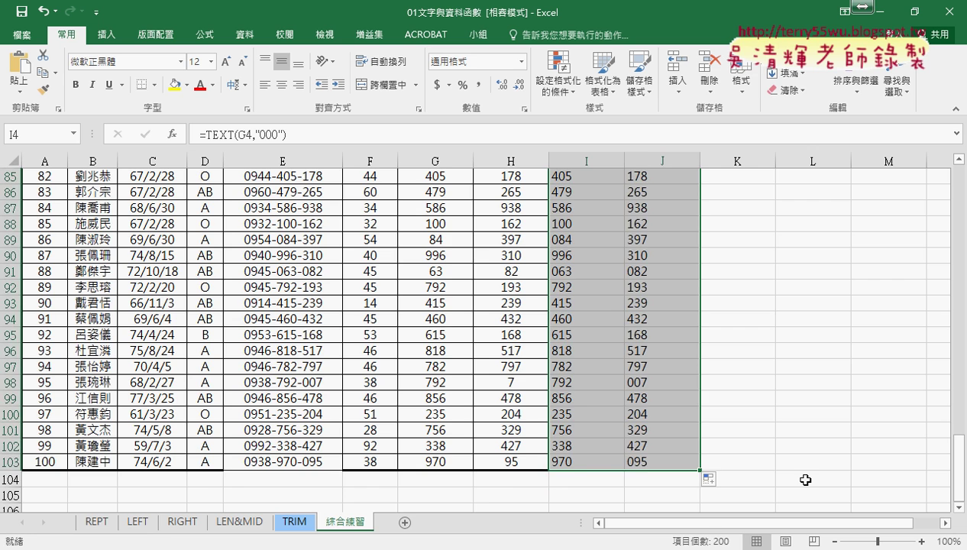
pyautogui.scroll(9, 805, 479)
pyautogui.scroll(4, 805, 480)
pyautogui.scroll(12, 805, 480)
pyautogui.scroll(3, 805, 480)
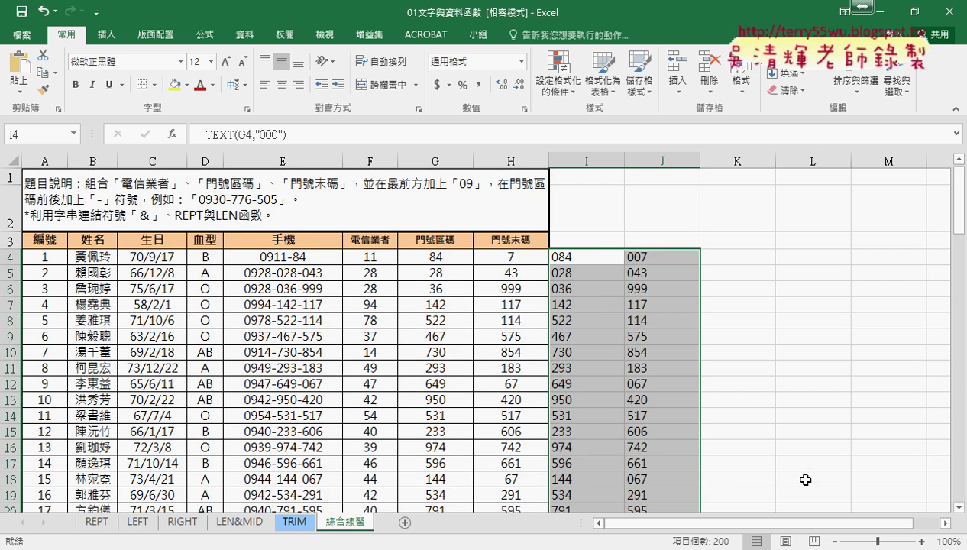
pyautogui.click(593, 254)
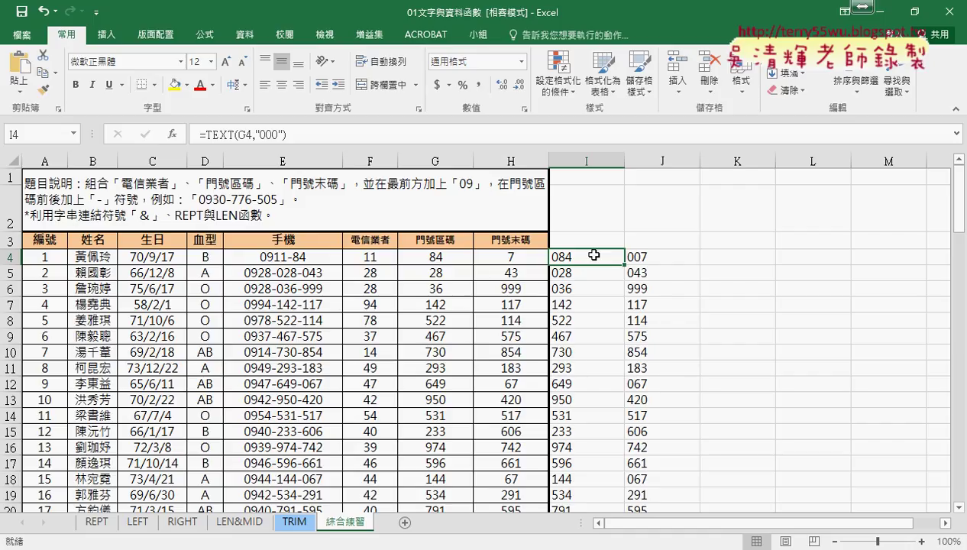
# Change E4's formula to use the padded middle digits from I4.
pyautogui.click(303, 260)
pyautogui.click(281, 134)
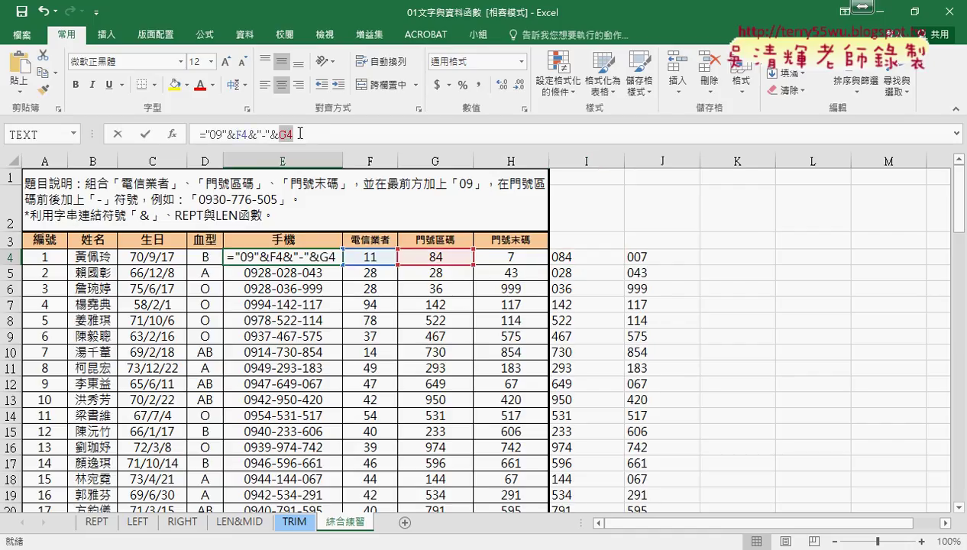
pyautogui.click(576, 259)
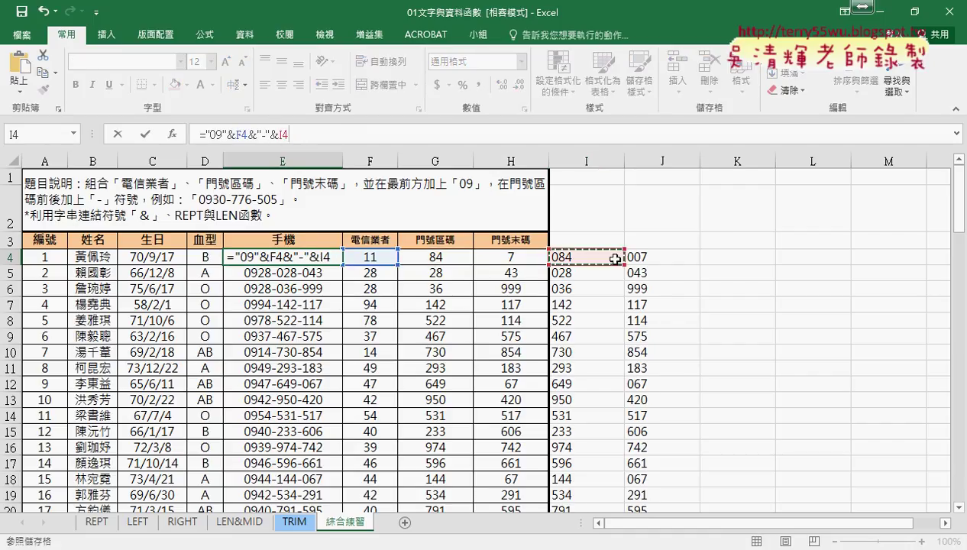
pyautogui.click(152, 135)
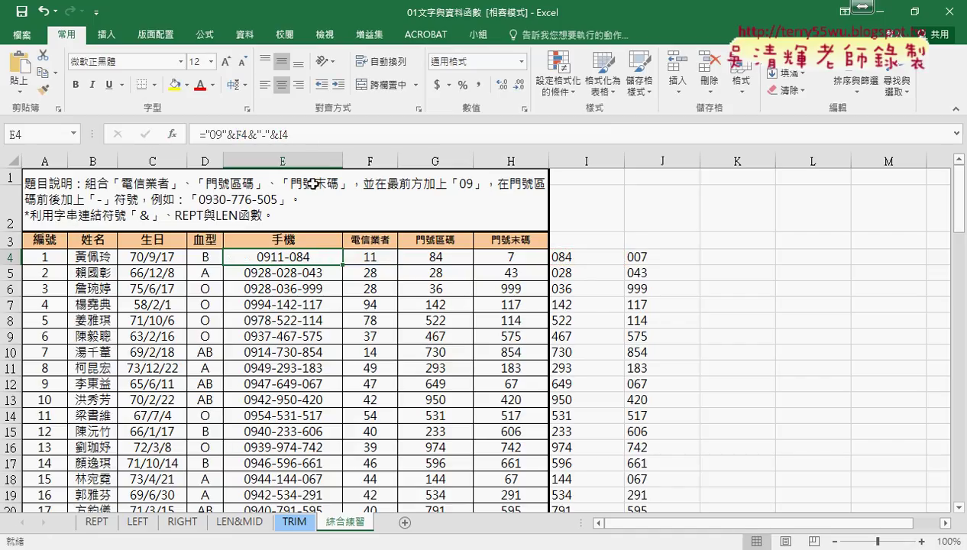
# Make E4 read ="09"&F4&"-"&I4&"-"&J4 and fill it down column E.
pyautogui.click(274, 135)
pyautogui.moveTo(275, 135); pyautogui.dragTo(247, 134)
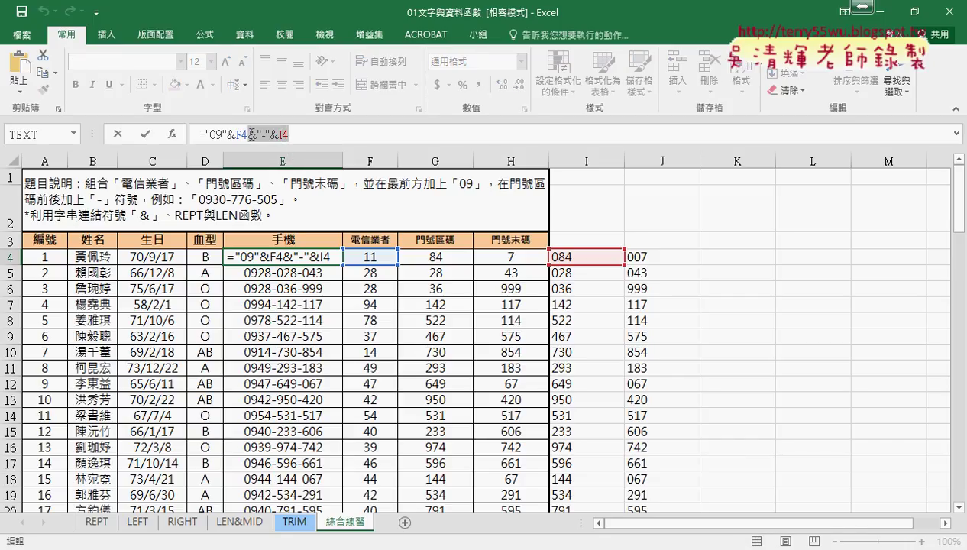
pyautogui.click(319, 134)
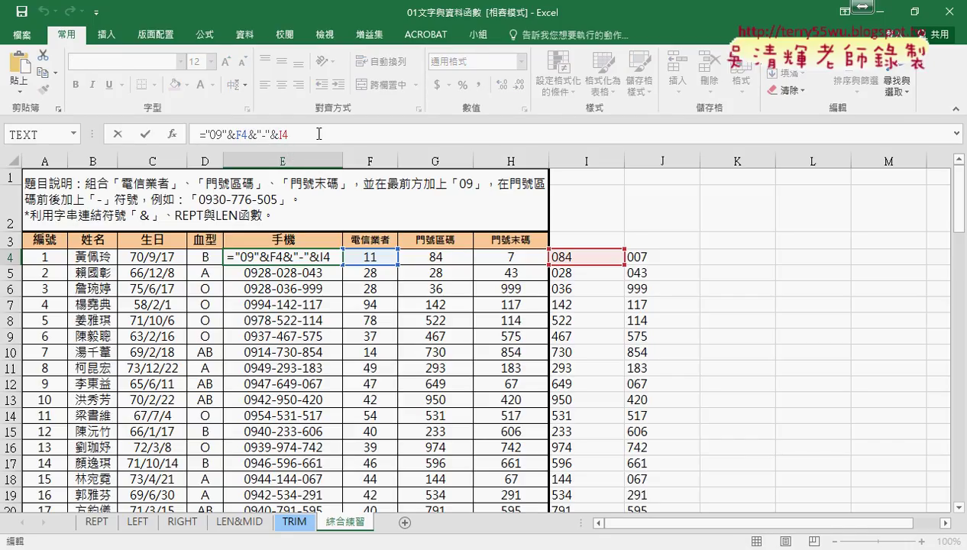
pyautogui.hotkey('ctrl', 'v')
pyautogui.hotkey('shift', 'Left')
pyautogui.hotkey('shift', 'Left')
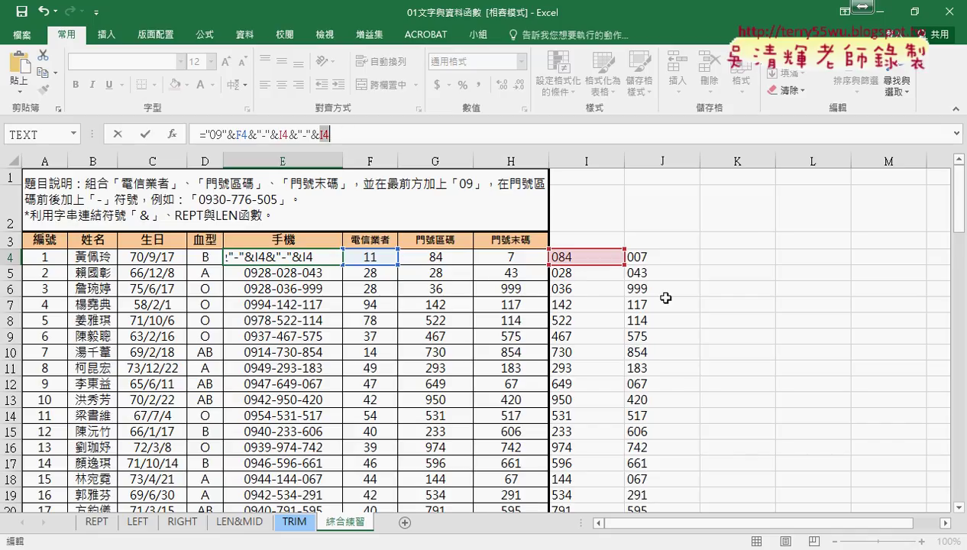
pyautogui.click(661, 257)
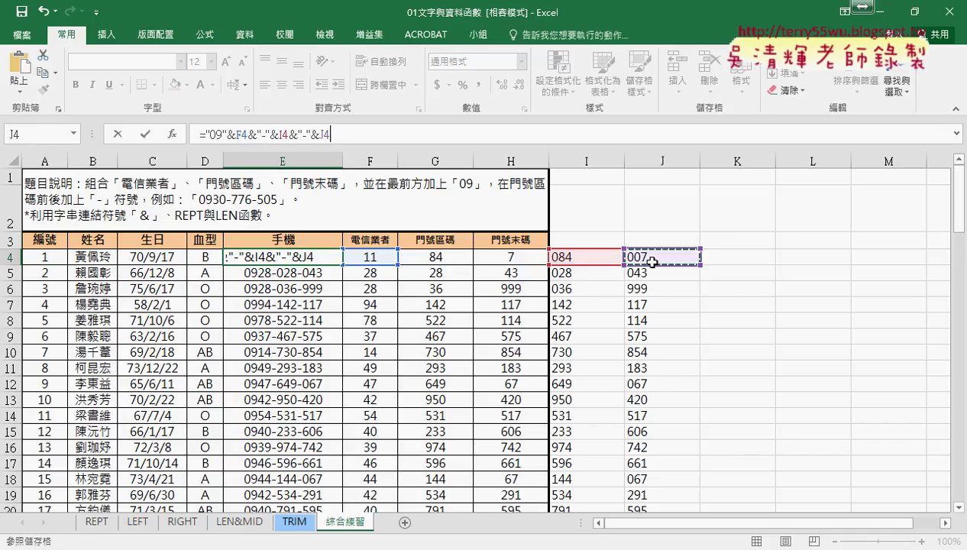
pyautogui.click(145, 134)
pyautogui.doubleClick(343, 265)
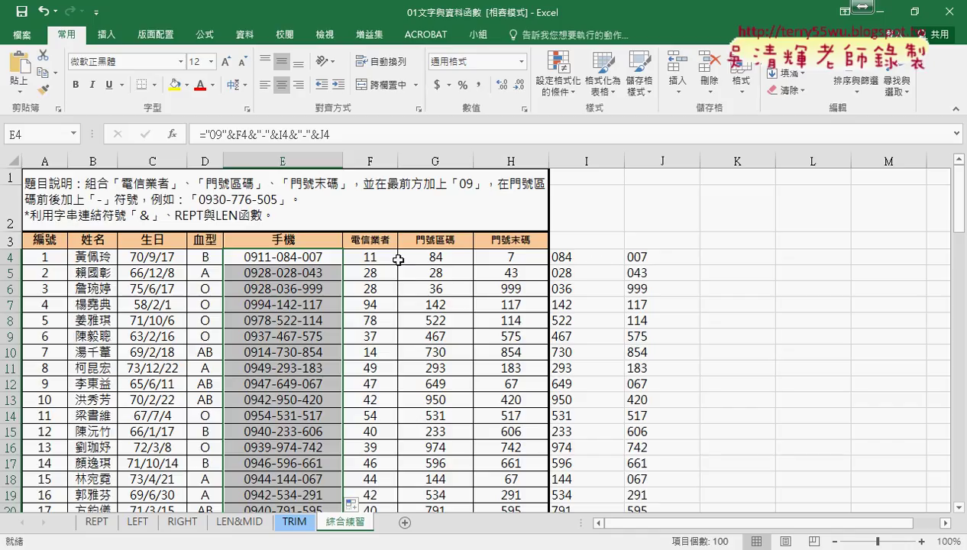
pyautogui.click(293, 257)
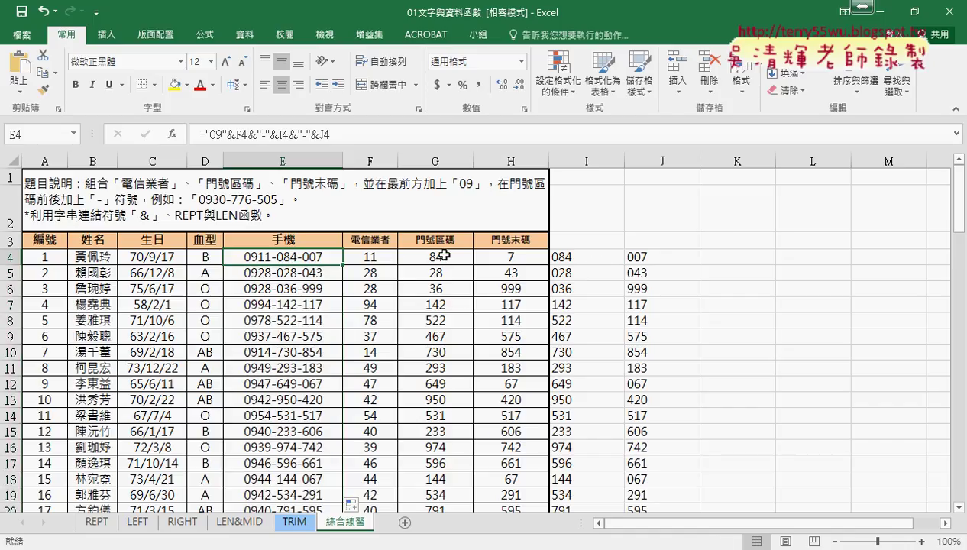
# Replace I4 in E4's formula with TEXT(G4,"000").
pyautogui.doubleClick(287, 133)
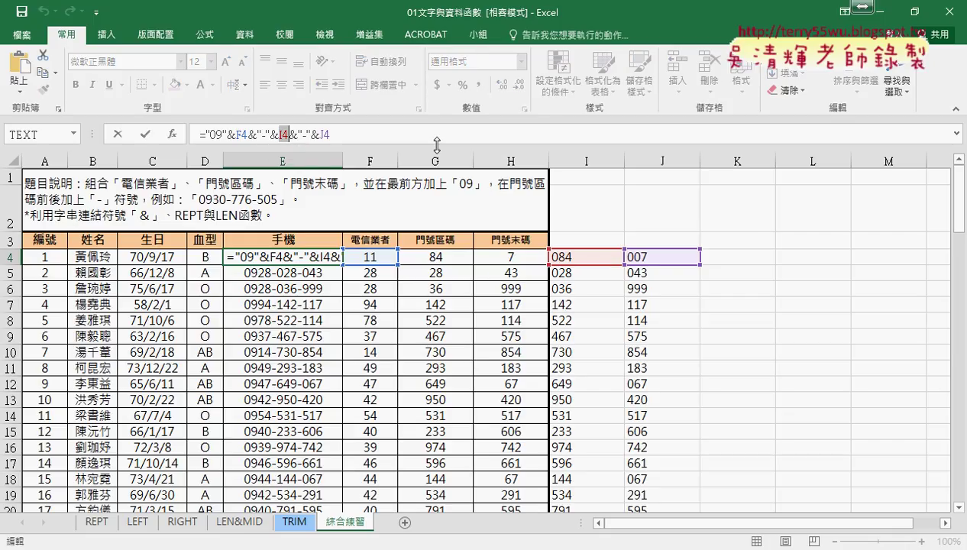
pyautogui.write('tex')
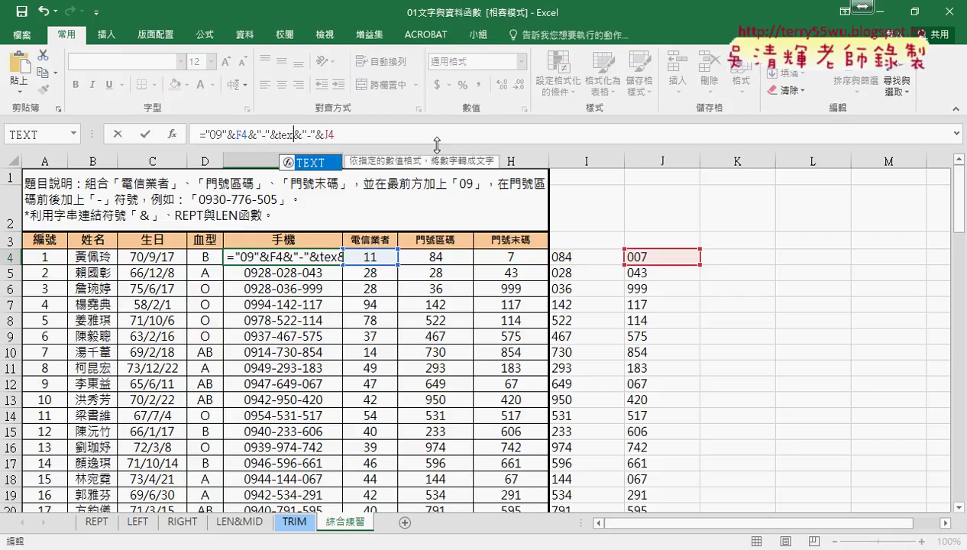
pyautogui.write('t')
pyautogui.write('(')
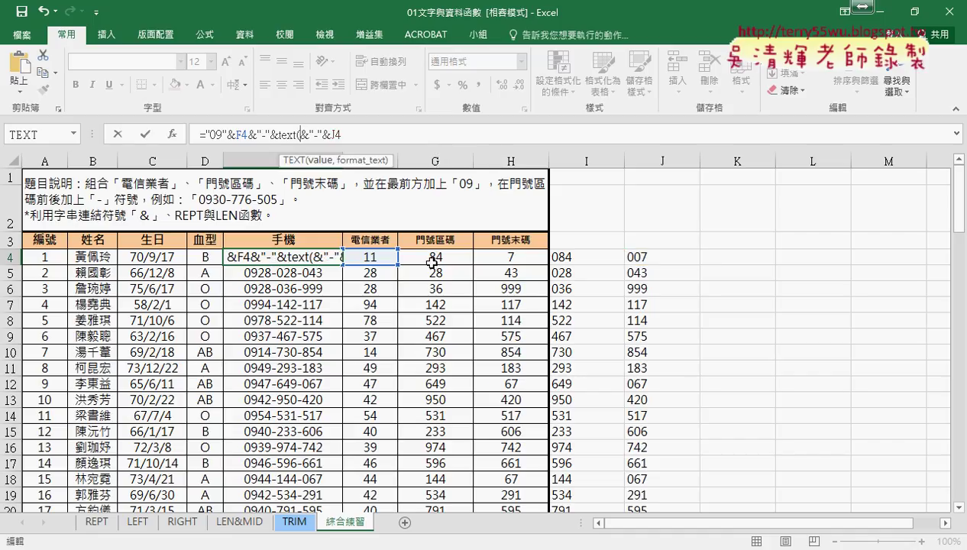
pyautogui.click(433, 260)
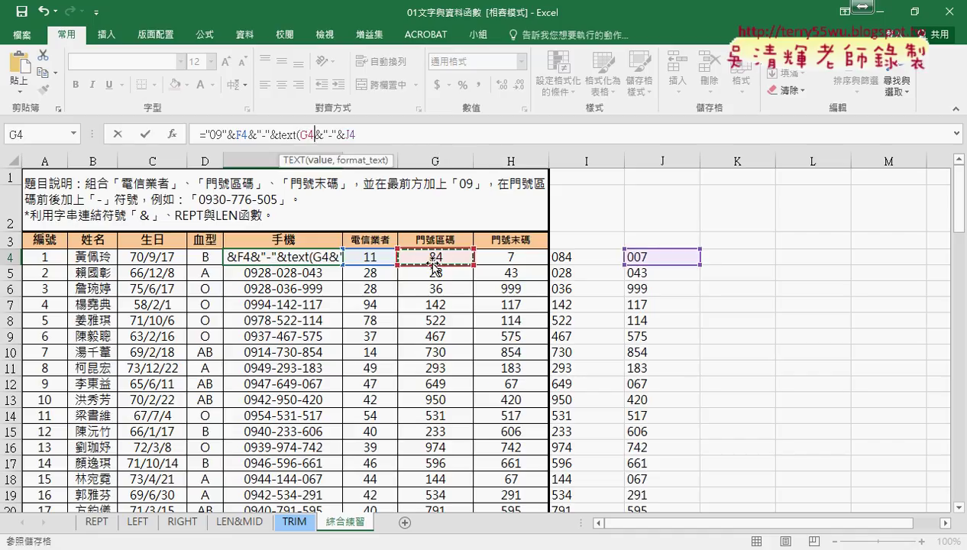
pyautogui.write(',"000')
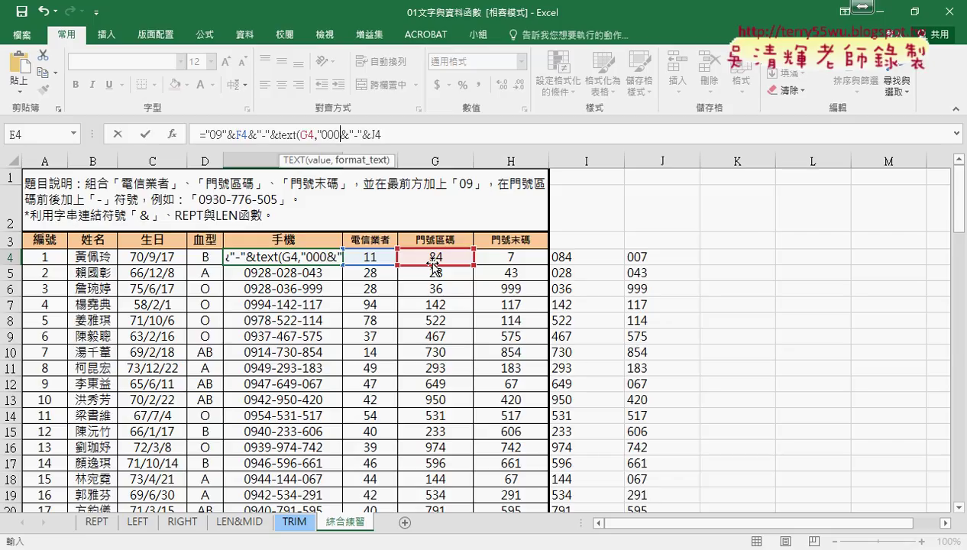
pyautogui.write('")')
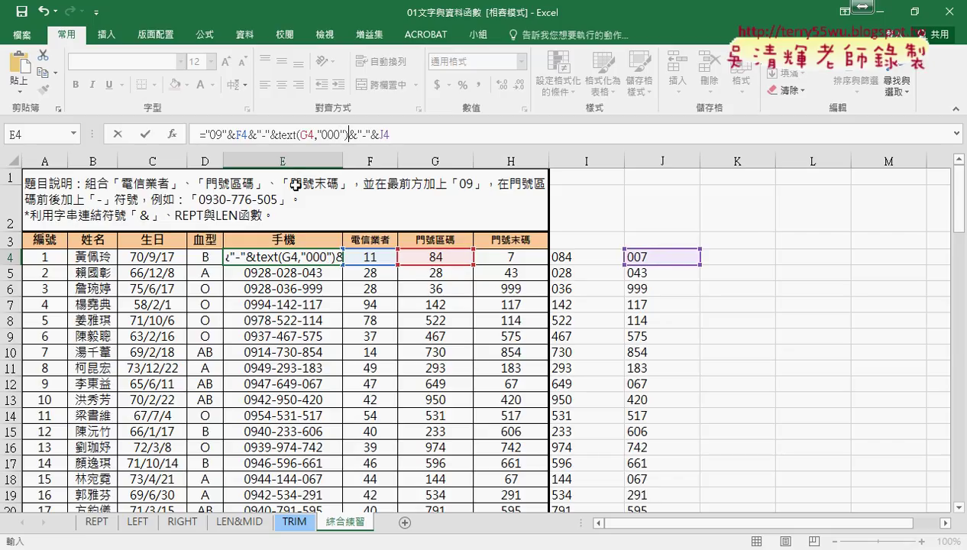
pyautogui.click(145, 134)
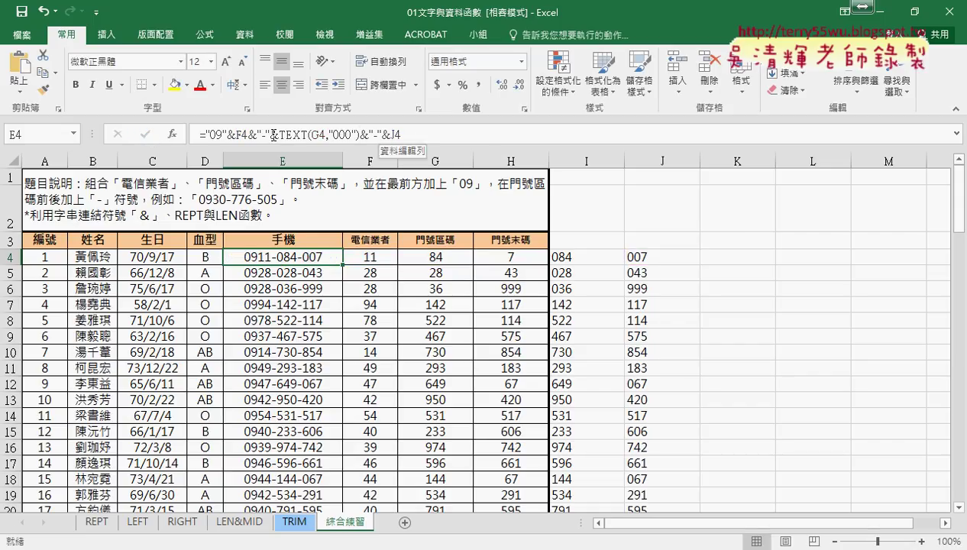
# Replace J4 with TEXT(H4,"000") and fill the formula down column E.
pyautogui.moveTo(248, 133); pyautogui.dragTo(360, 134)
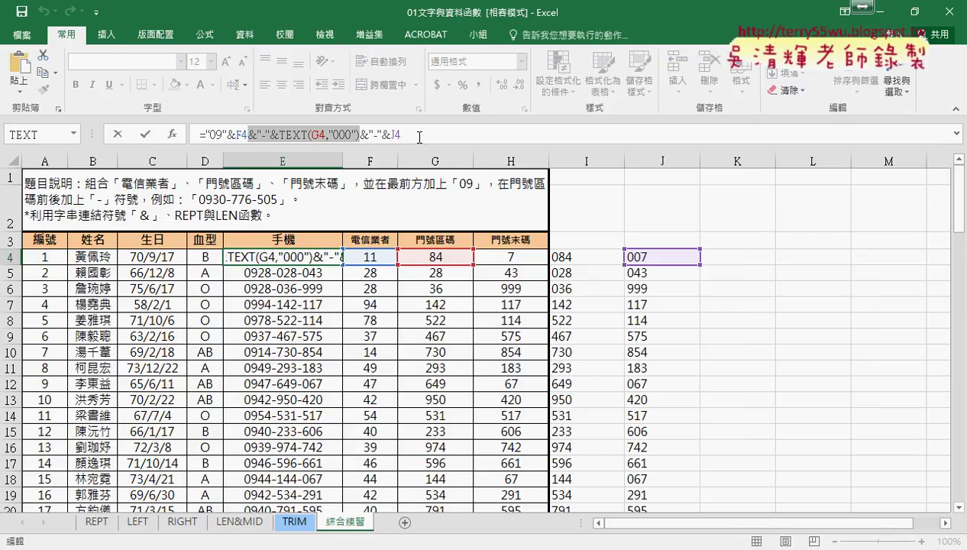
pyautogui.moveTo(368, 134); pyautogui.dragTo(379, 134)
pyautogui.doubleClick(394, 134)
pyautogui.hotkey('ctrl', 'v')
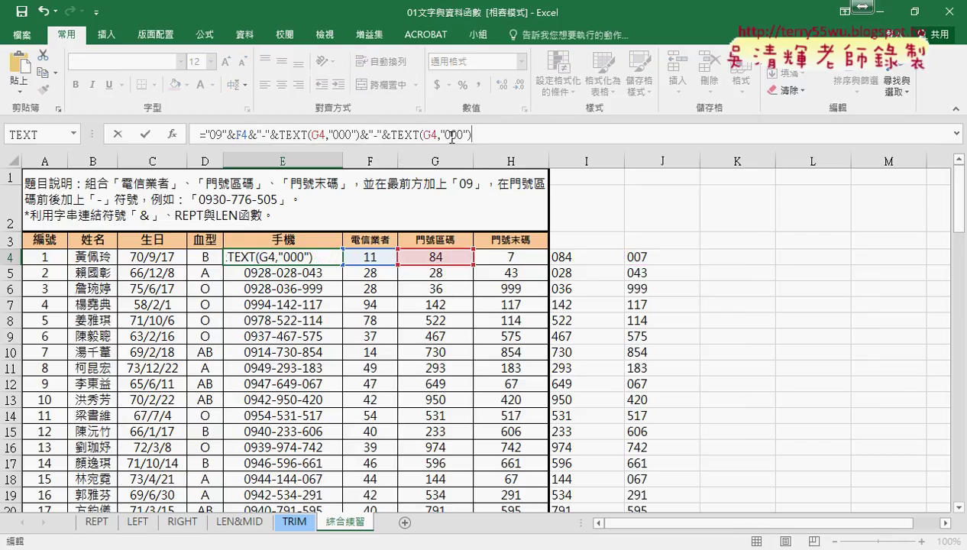
pyautogui.doubleClick(428, 135)
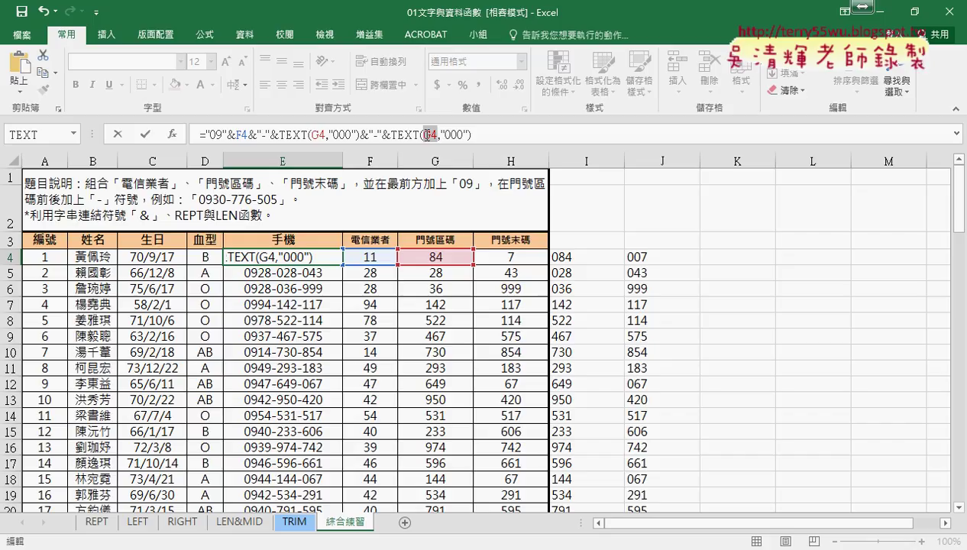
pyautogui.click(509, 254)
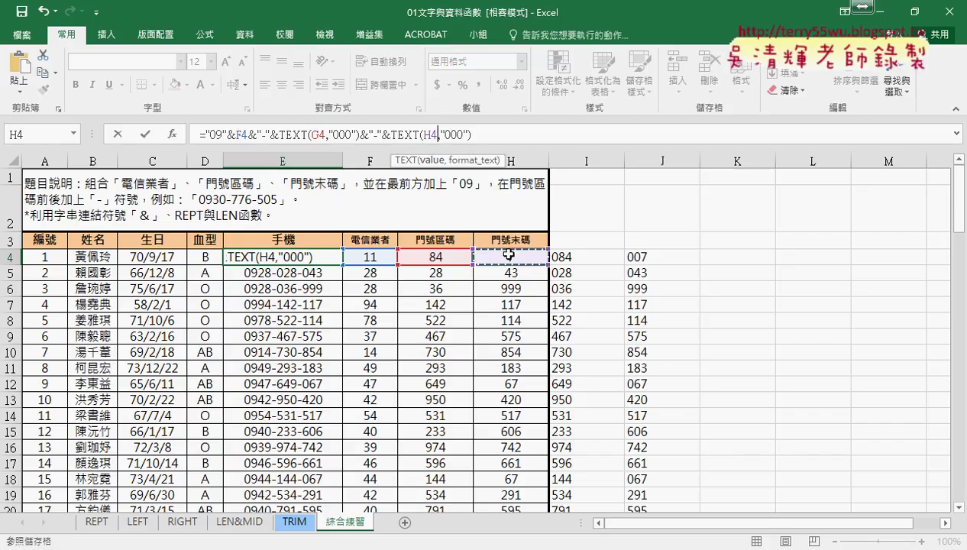
pyautogui.click(146, 134)
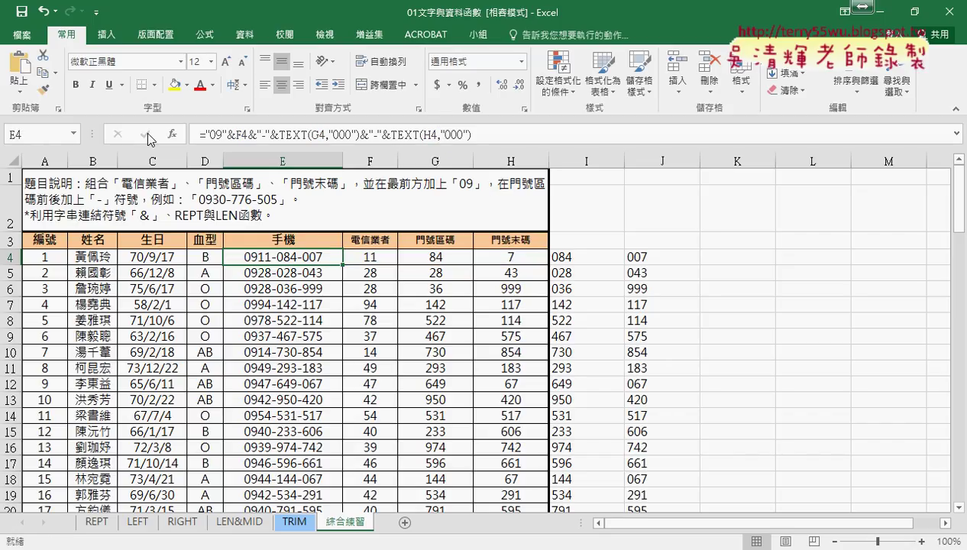
pyautogui.doubleClick(345, 264)
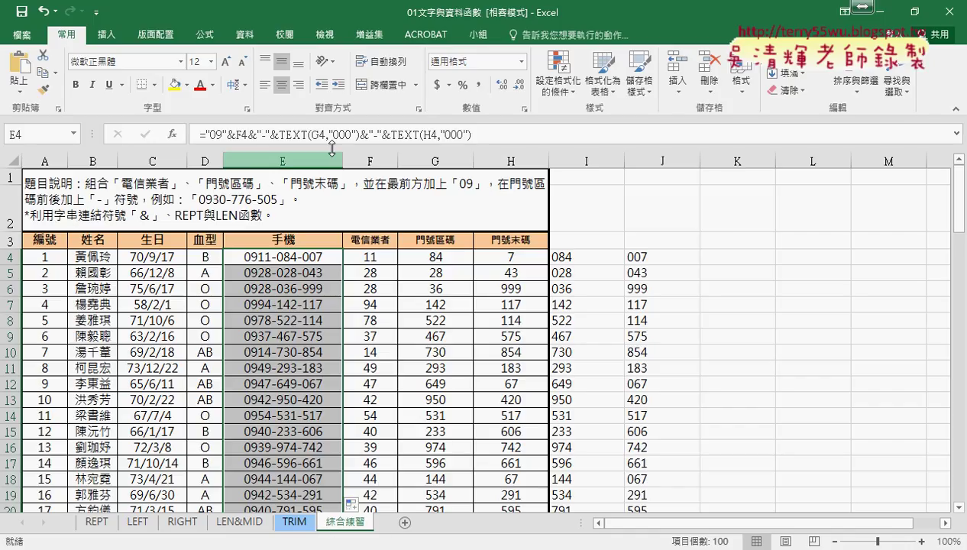
pyautogui.click(291, 134)
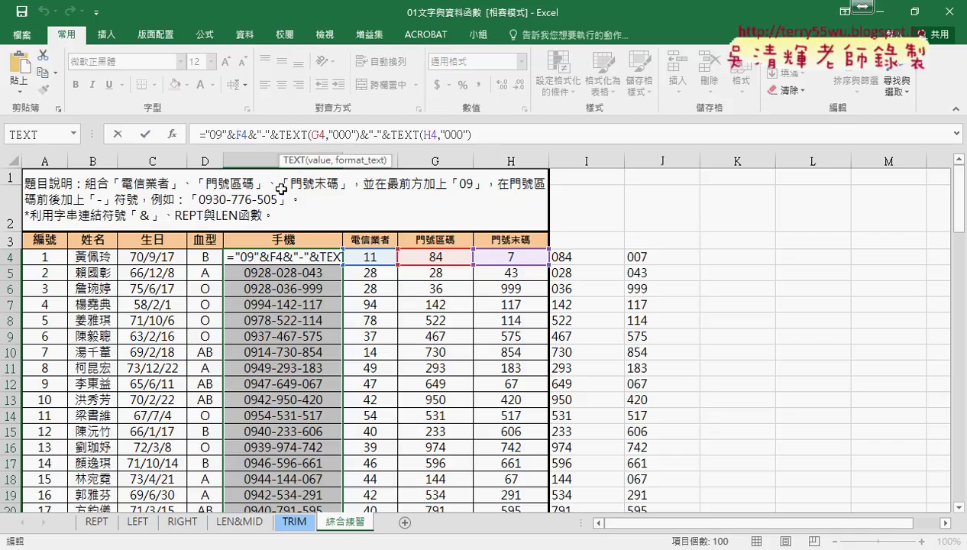
pyautogui.press('Return')
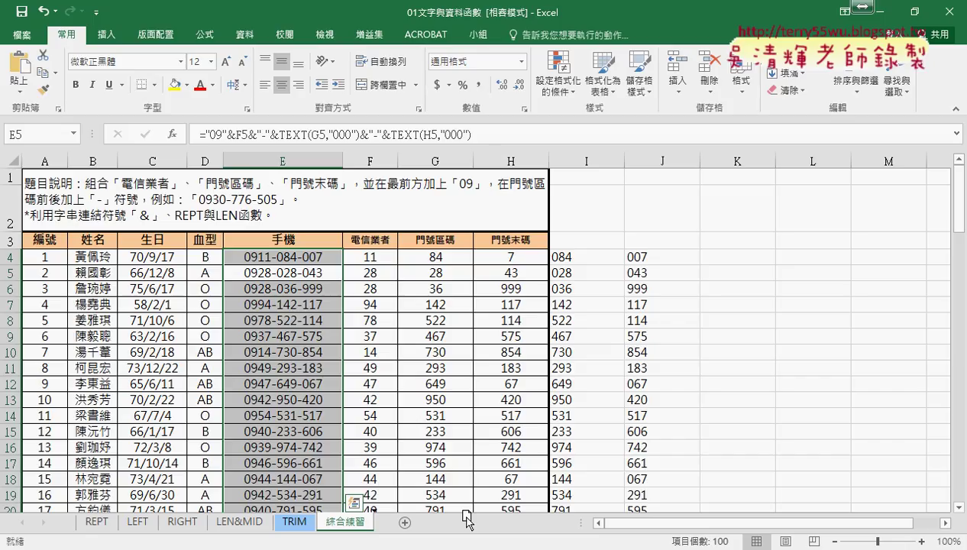
# Copy the 綜合練習 worksheet and rename the copy to 綜合練習 (TEXT).
pyautogui.moveTo(467, 520); pyautogui.dragTo(464, 521)
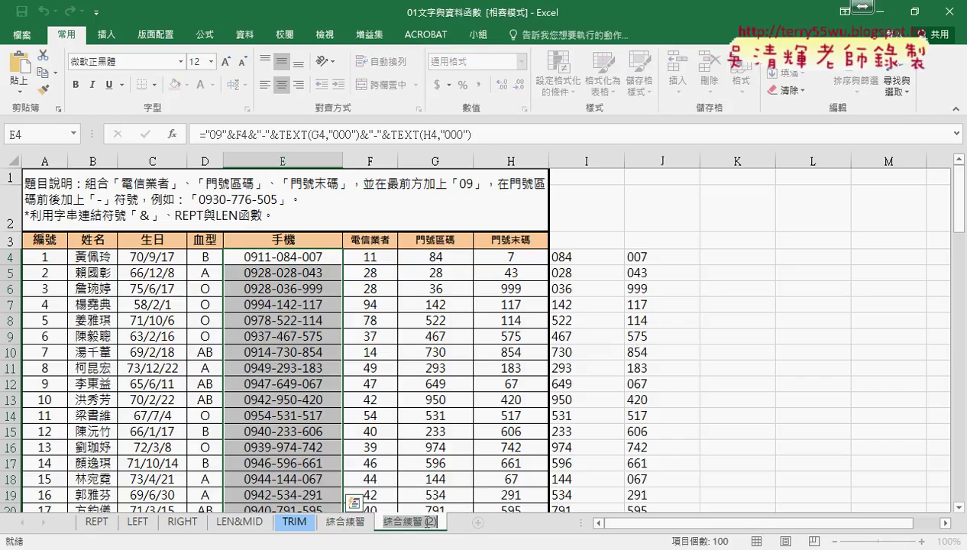
pyautogui.click(430, 521)
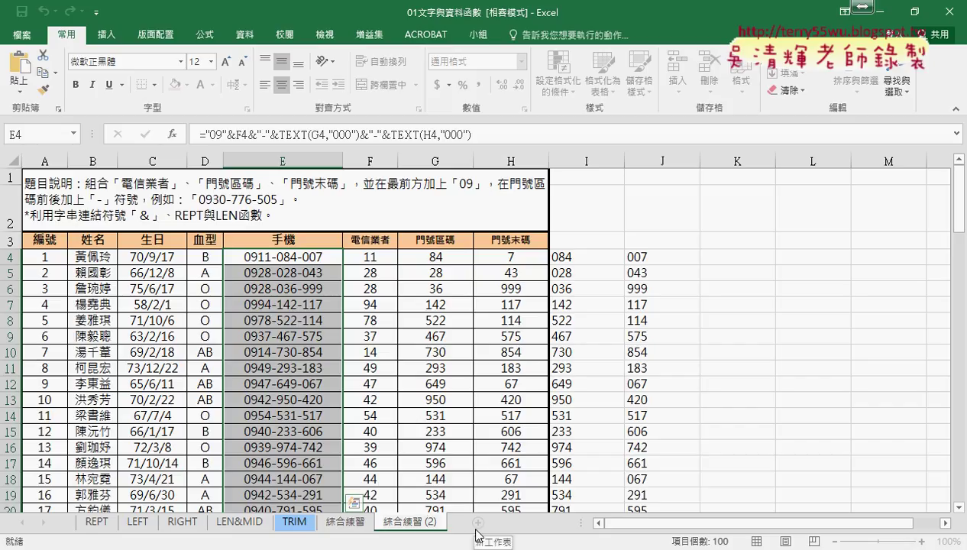
pyautogui.press('Delete')
pyautogui.press('Delete')
pyautogui.write('TEXT)')
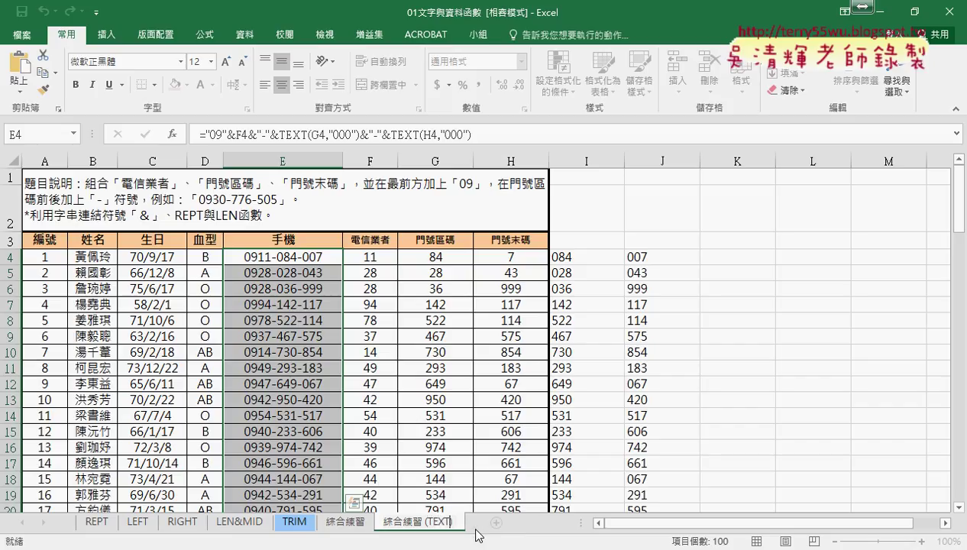
pyautogui.press('Return')
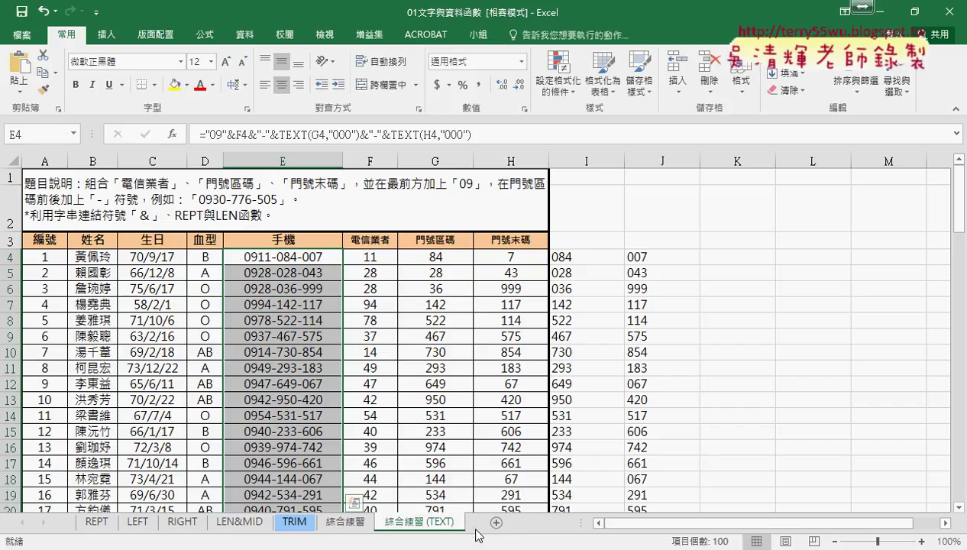